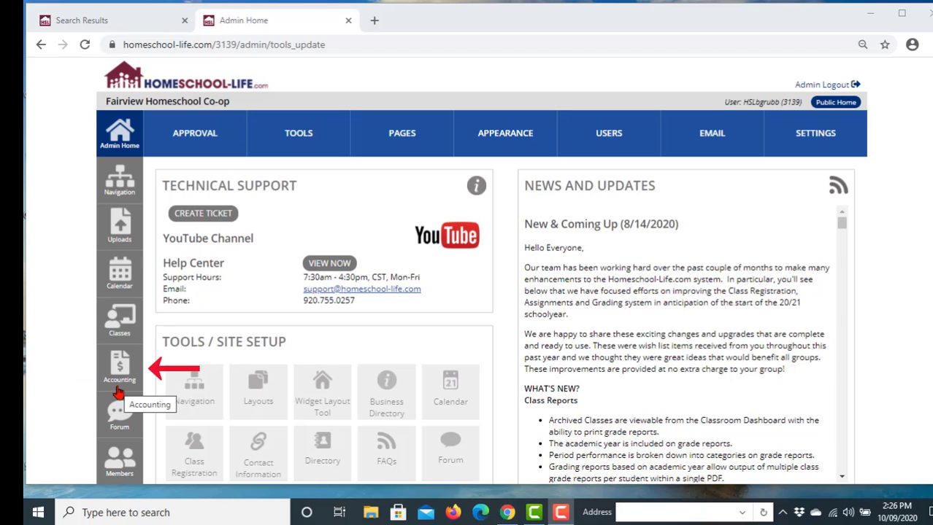
# Step: Open the accounting tool and review the accounts receivable list of family balances down to the overall total
pyautogui.scroll(-2, 118, 387)
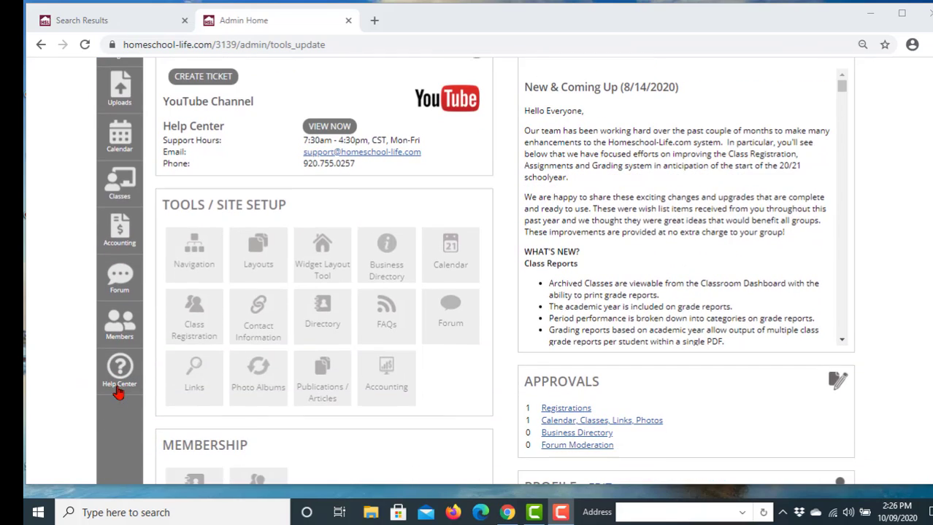
pyautogui.click(391, 386)
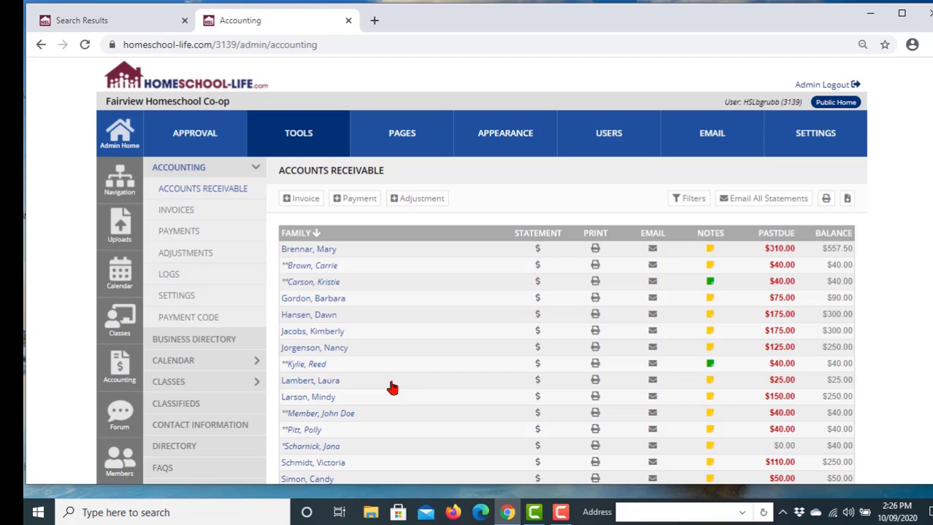
pyautogui.scroll(-5, 396, 289)
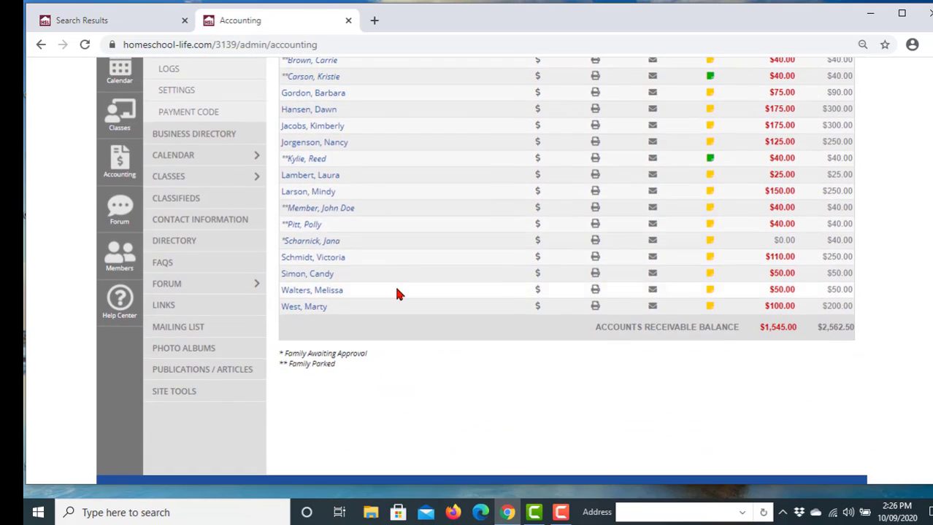
pyautogui.scroll(5, 396, 291)
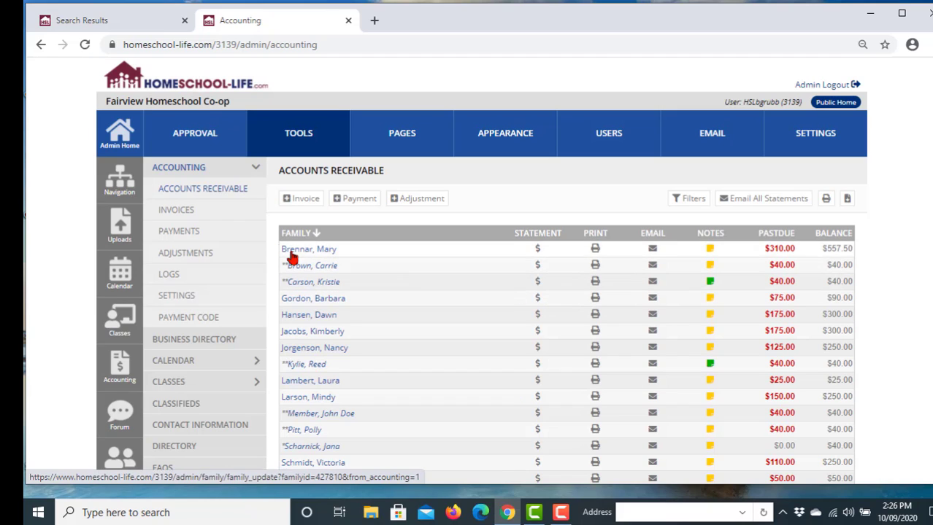
# Step: Open the accounting invoices for the current fiscal year and look through the list
pyautogui.click(191, 213)
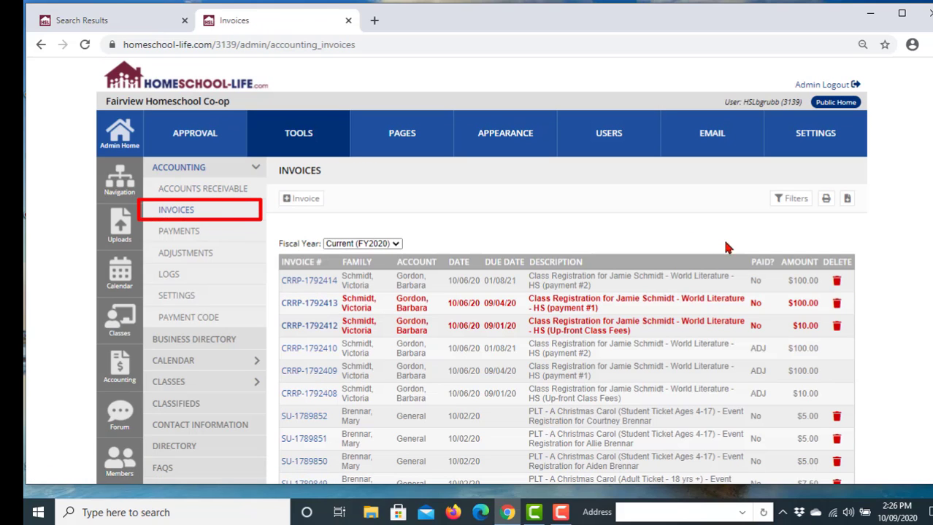
pyautogui.scroll(-2, 904, 268)
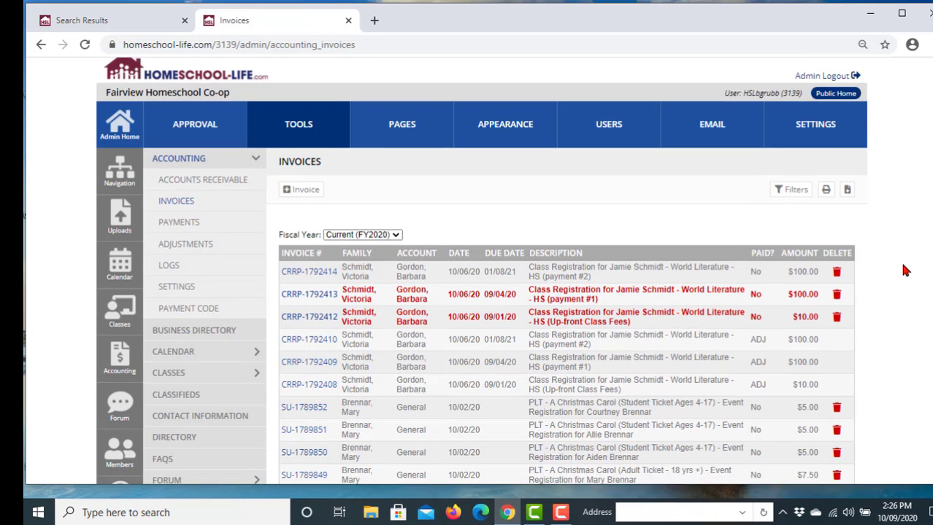
pyautogui.scroll(-1, 904, 273)
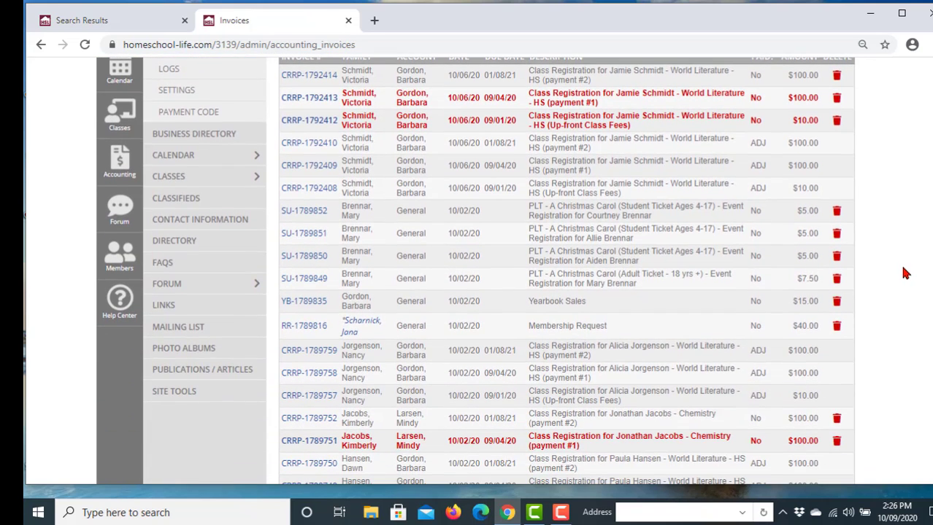
pyautogui.scroll(-2, 903, 273)
pyautogui.scroll(5, 904, 273)
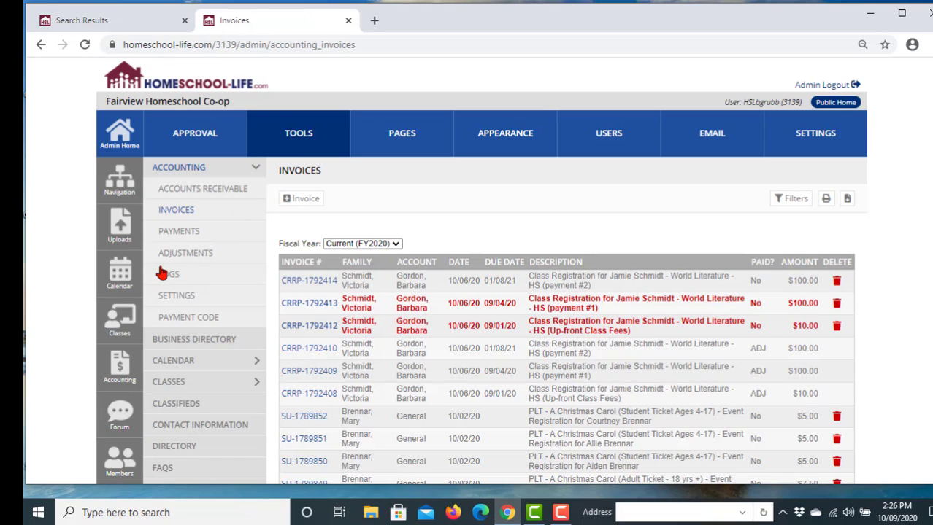
# Step: Open the family registration process under member management and review its settings through to the payment account and membership amount
pyautogui.scroll(-1, 126, 299)
pyautogui.scroll(-2, 125, 299)
pyautogui.click(128, 272)
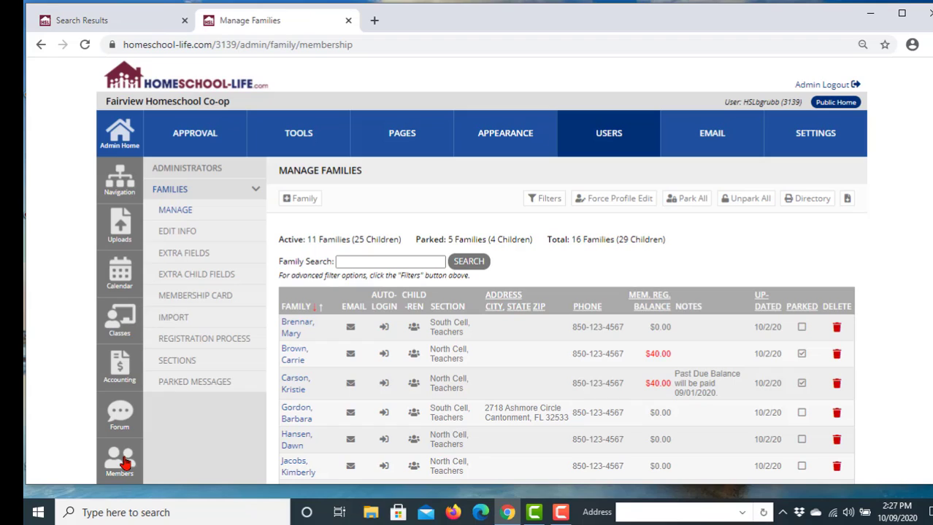
pyautogui.click(206, 341)
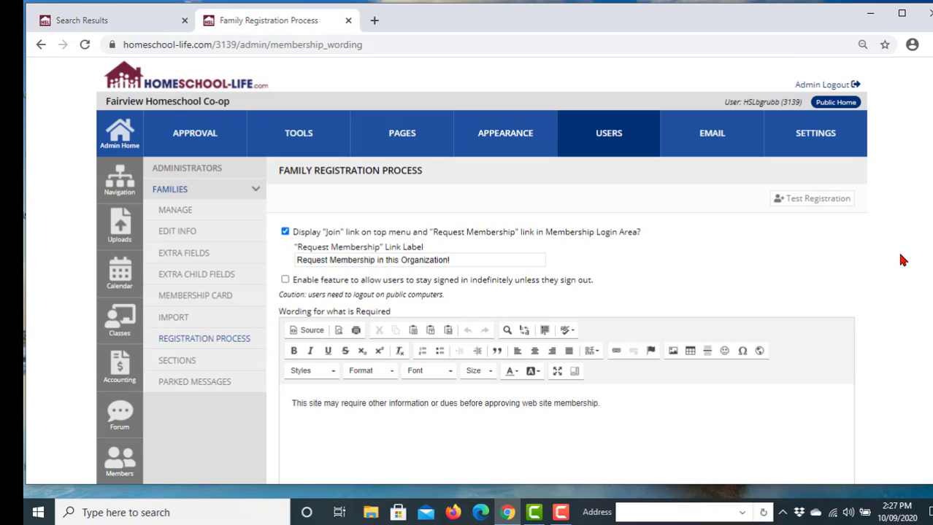
pyautogui.scroll(-3, 904, 263)
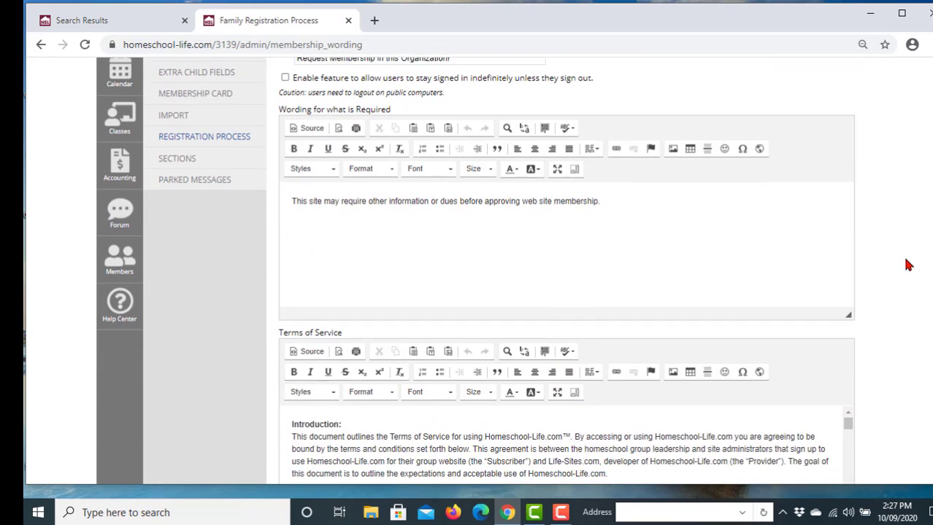
pyautogui.scroll(-5, 907, 264)
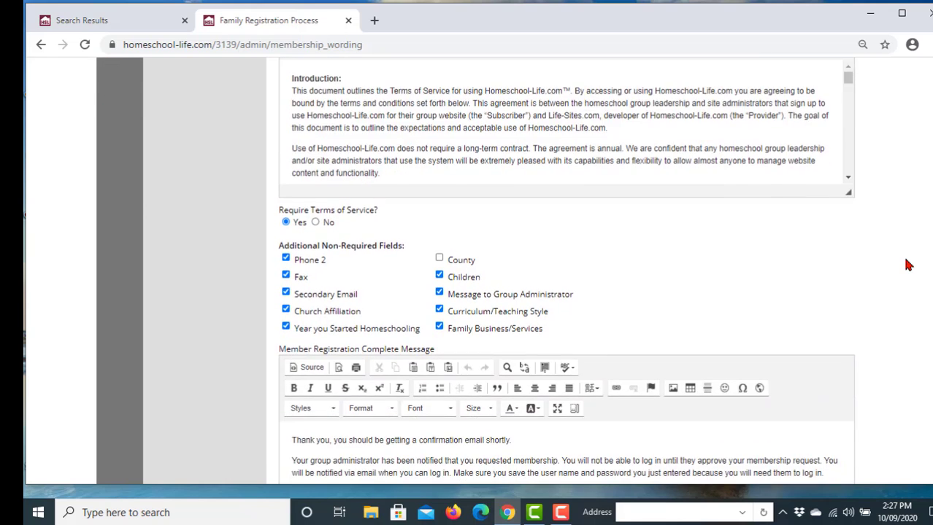
pyautogui.scroll(-6, 907, 265)
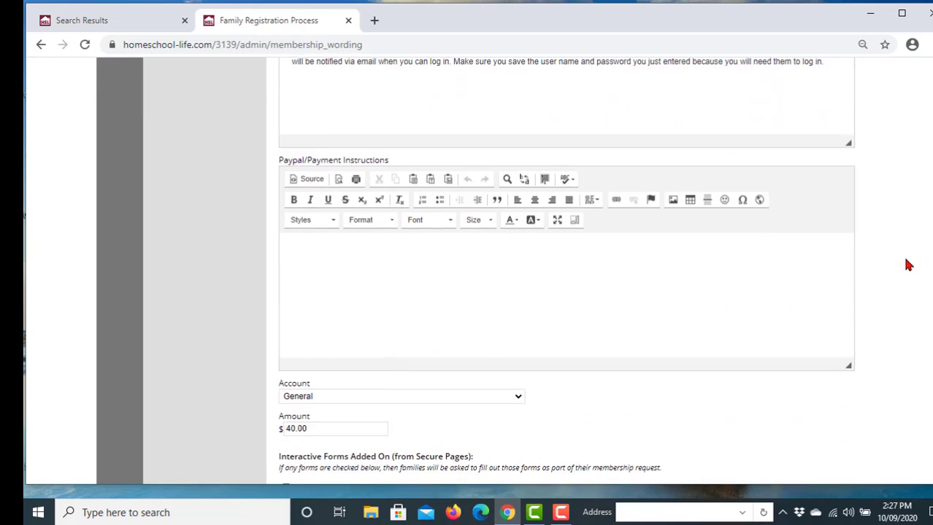
pyautogui.scroll(-2, 907, 265)
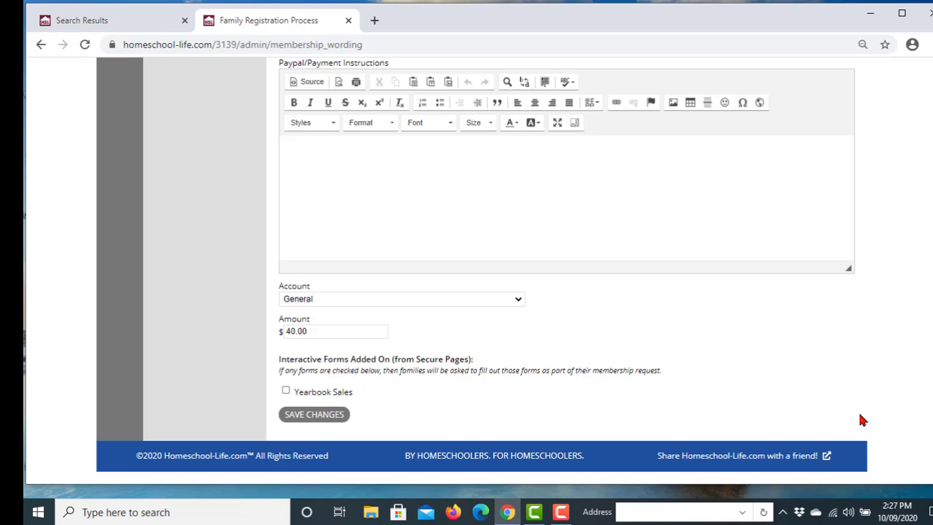
pyautogui.scroll(10, 867, 419)
pyautogui.scroll(4, 868, 419)
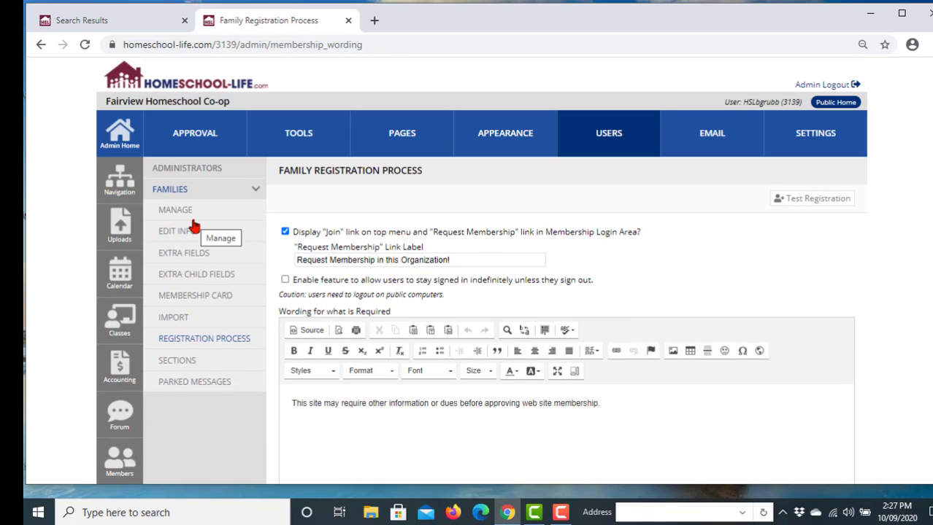
# Step: Go back to the accounting invoices and examine the Membership Request invoice entry
pyautogui.click(120, 368)
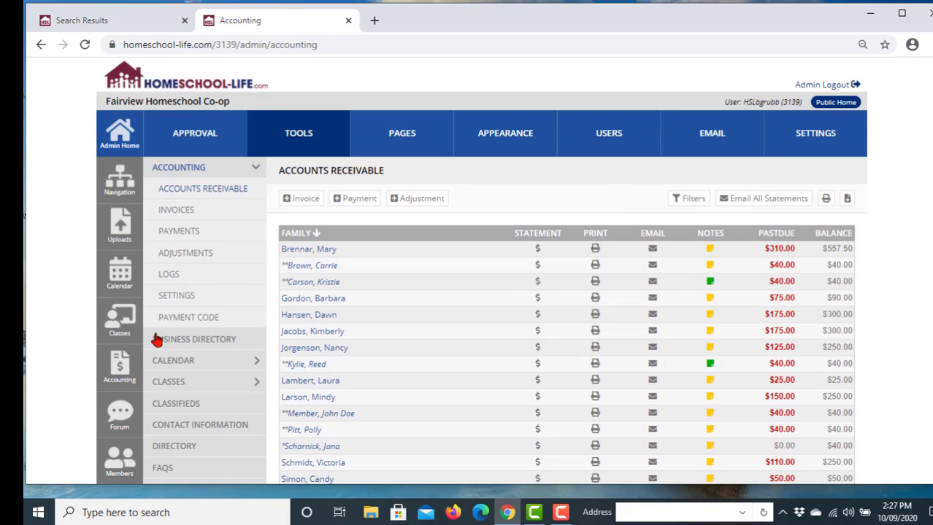
pyautogui.click(186, 211)
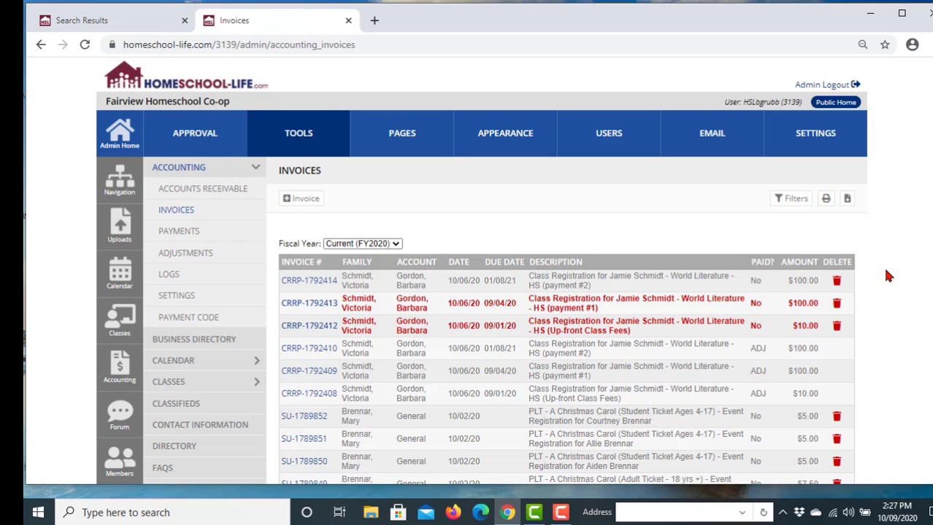
pyautogui.scroll(-2, 888, 276)
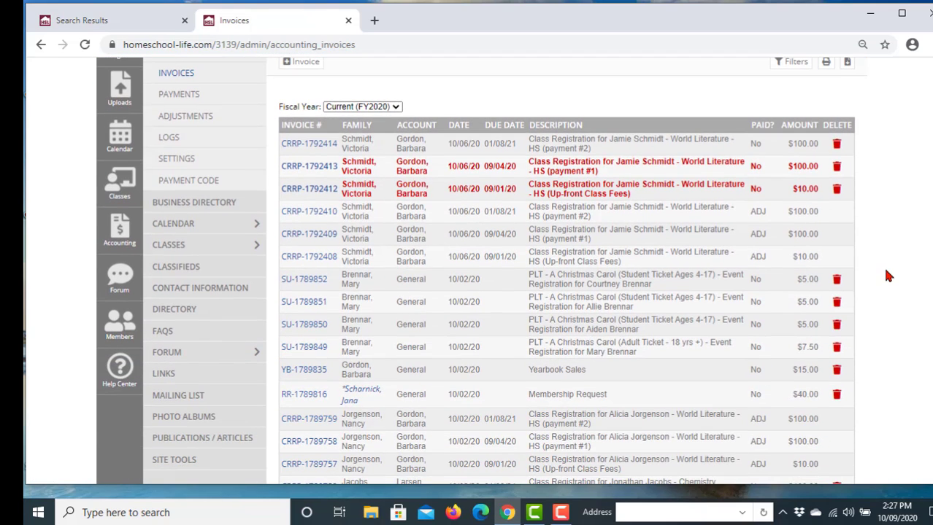
pyautogui.scroll(1, 887, 276)
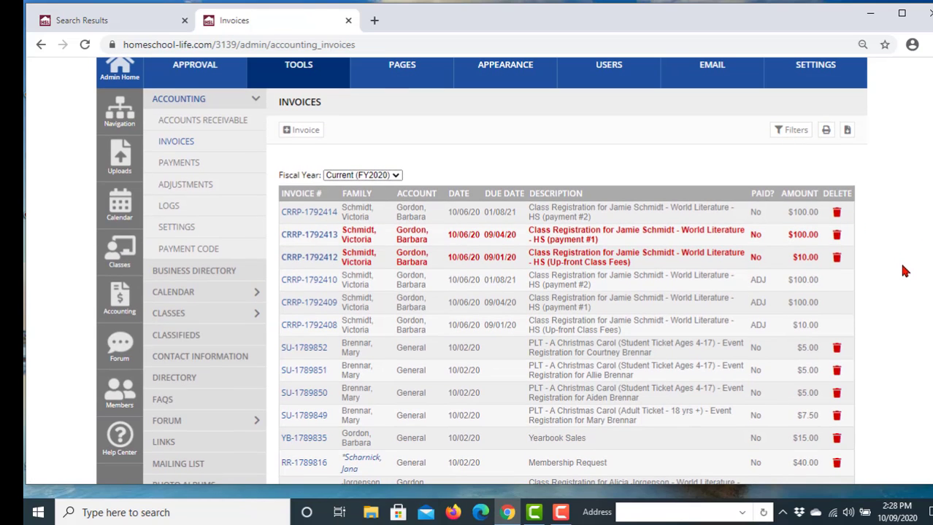
pyautogui.scroll(-2, 904, 270)
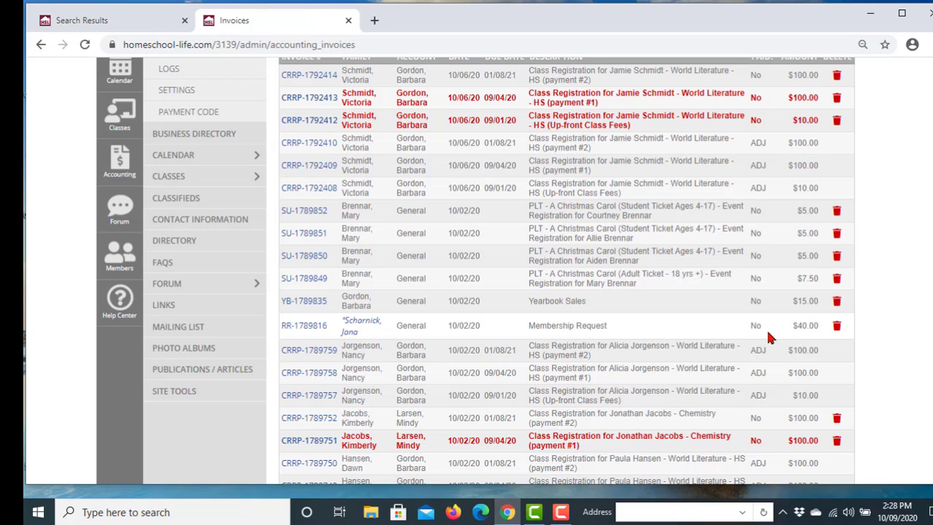
pyautogui.scroll(3, 766, 339)
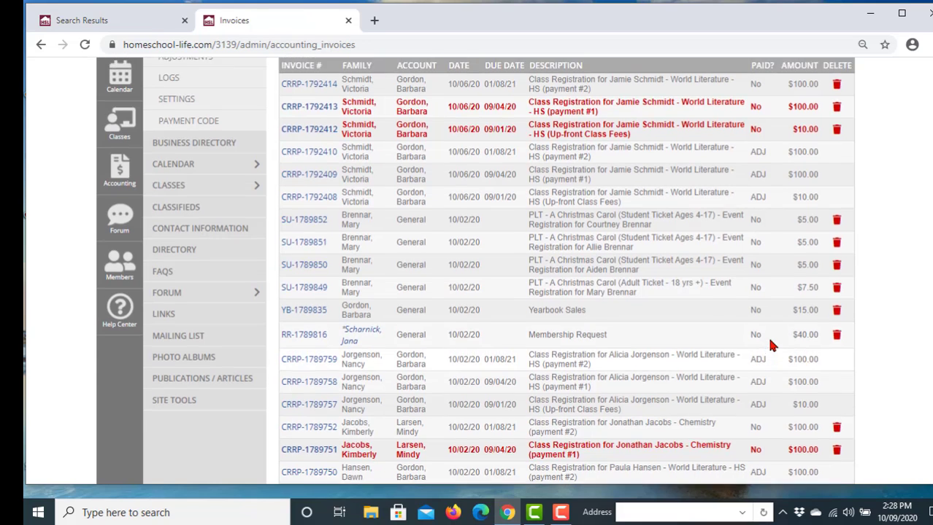
# Step: Open the Ancient Civilizations - Elem class for editing and review its finance settings, including payment schedule, fees, account and category
pyautogui.click(122, 330)
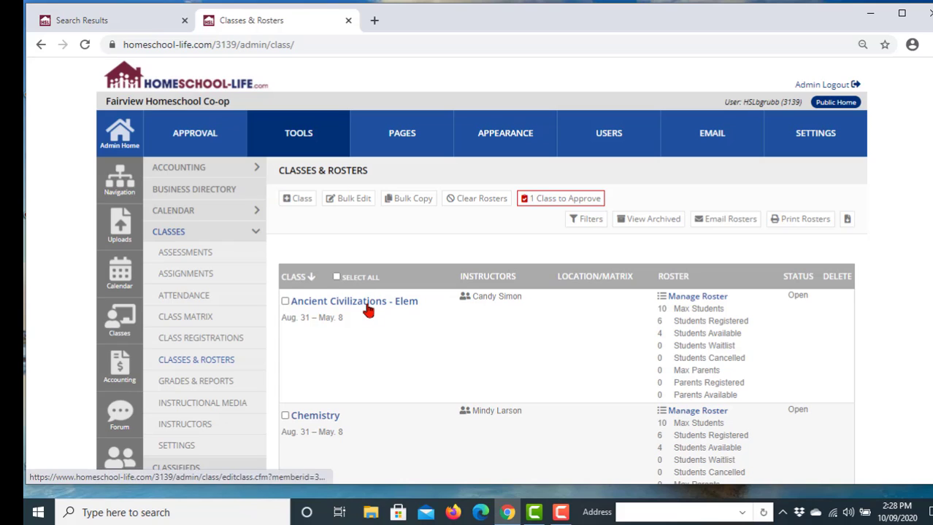
pyautogui.click(367, 305)
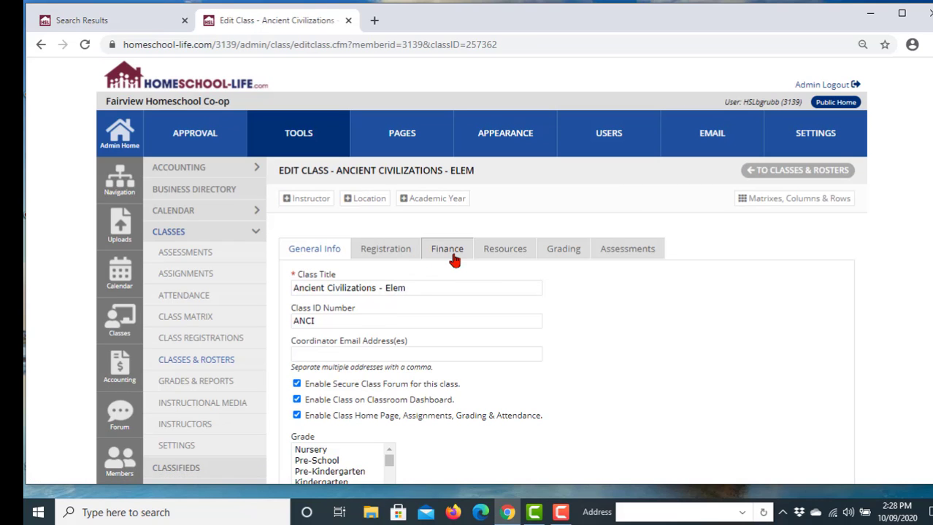
pyautogui.click(459, 254)
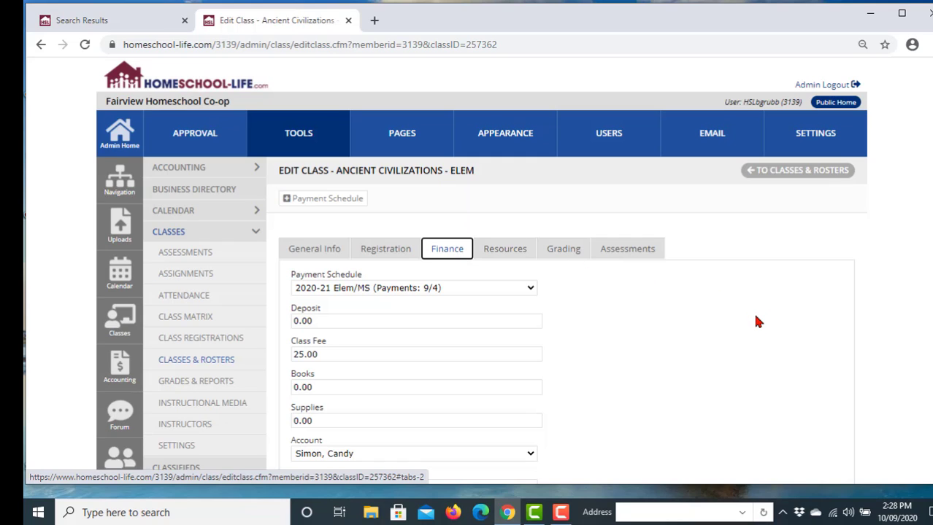
pyautogui.scroll(-1, 755, 318)
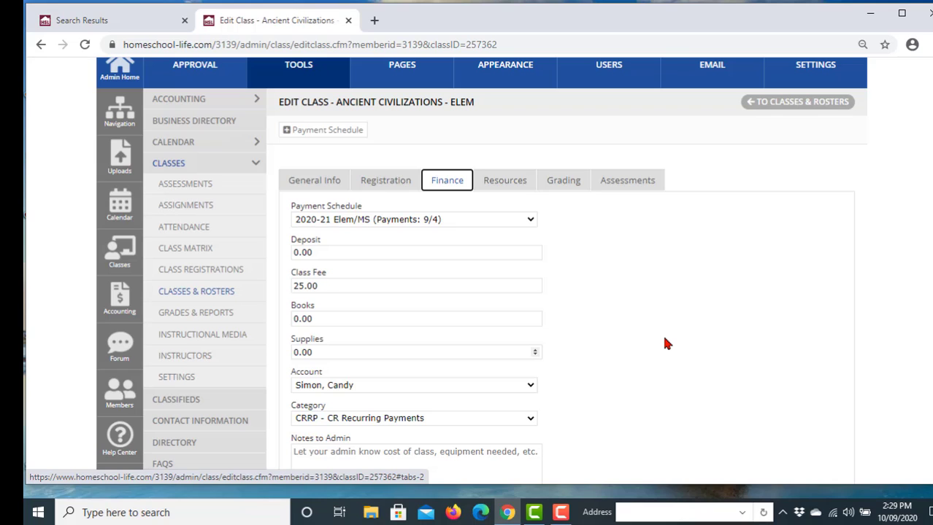
pyautogui.scroll(2, 667, 354)
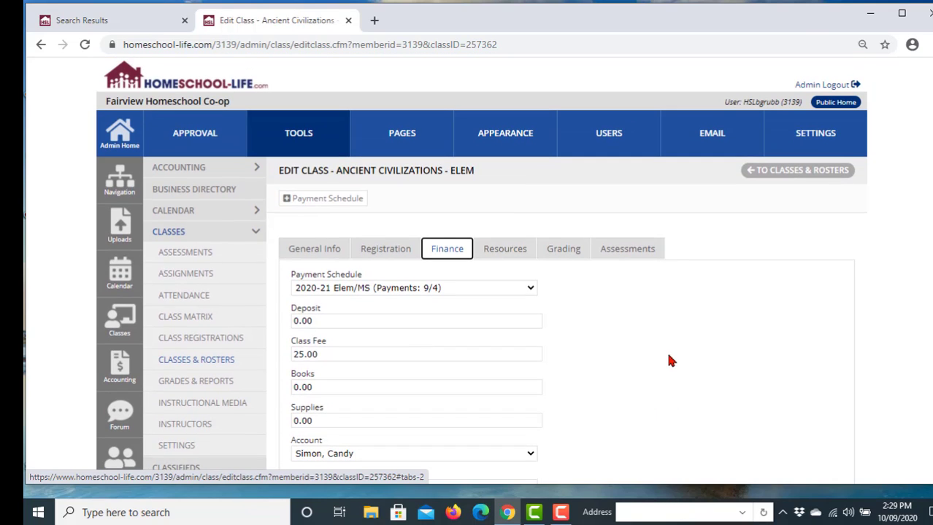
# Step: Return to the accounting invoices and examine the class registration and event sign-up entries
pyautogui.click(189, 168)
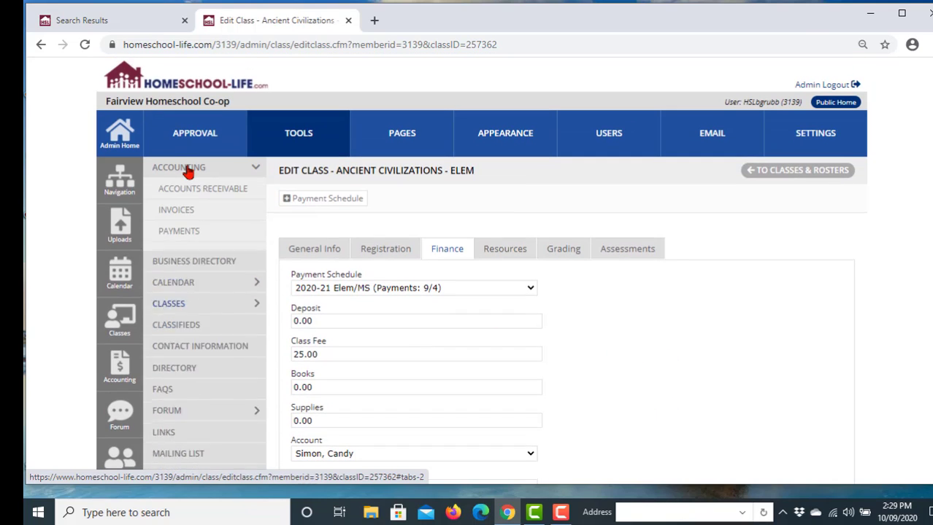
pyautogui.click(184, 212)
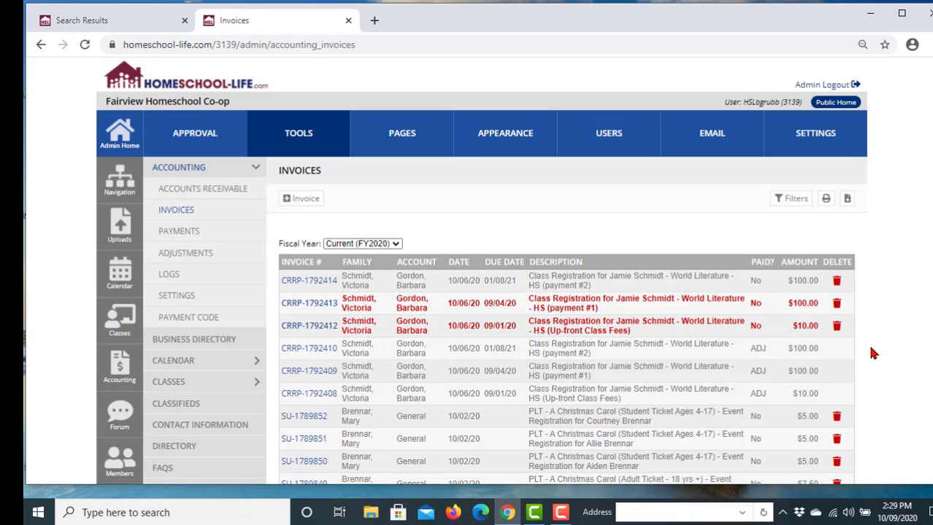
pyautogui.scroll(-1, 883, 344)
pyautogui.scroll(-1, 883, 344)
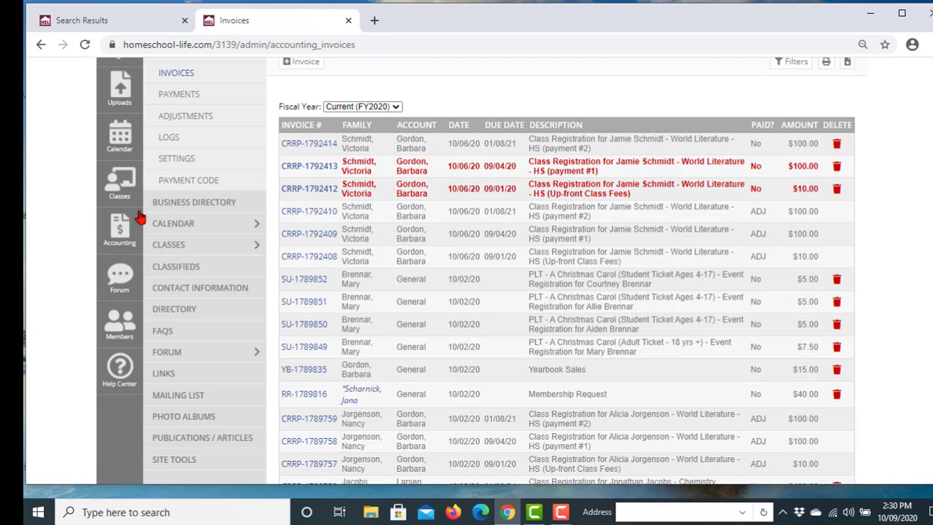
# Step: Open the December 2020 calendar event PLT - A Christmas Carol and review its signup price options, payment type and account
pyautogui.click(120, 152)
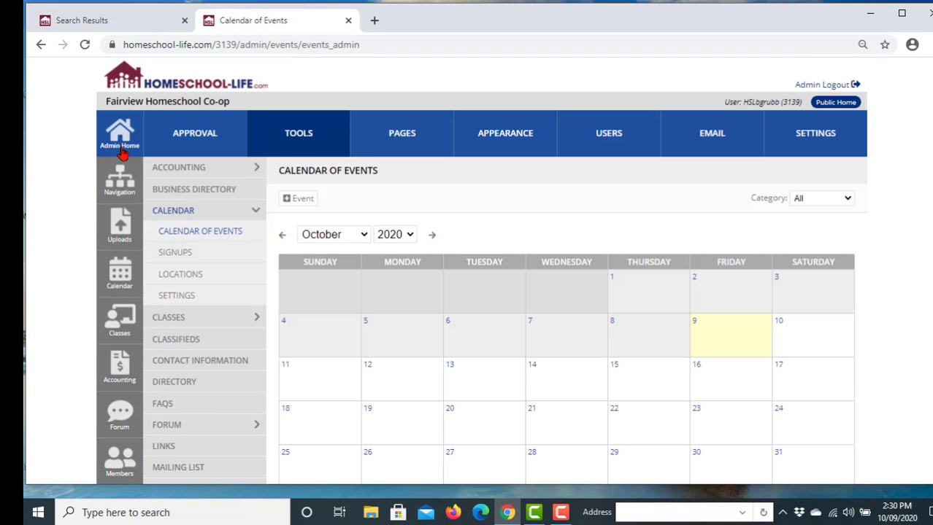
pyautogui.click(362, 235)
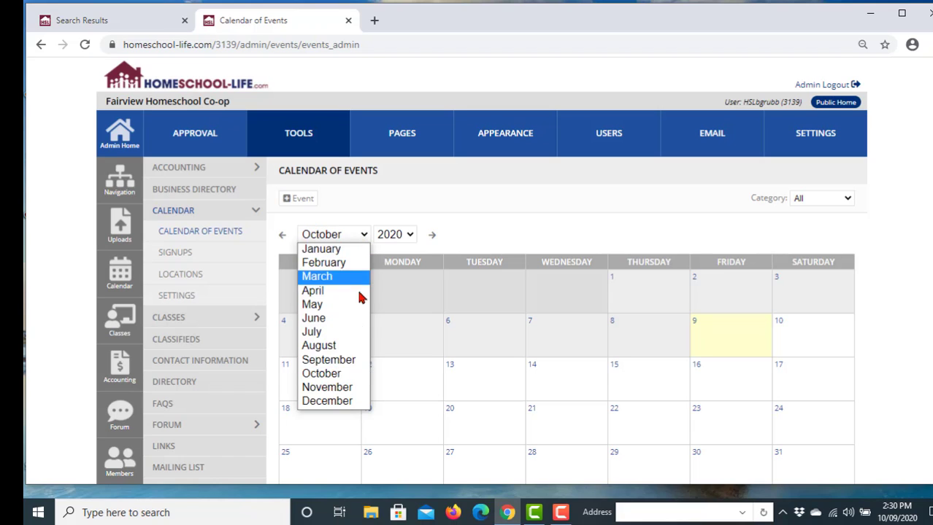
pyautogui.click(347, 400)
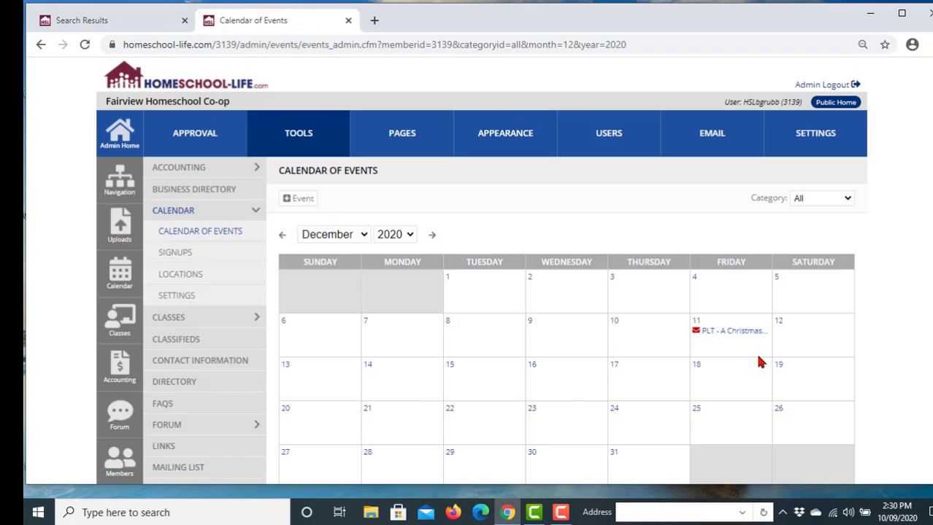
pyautogui.click(728, 331)
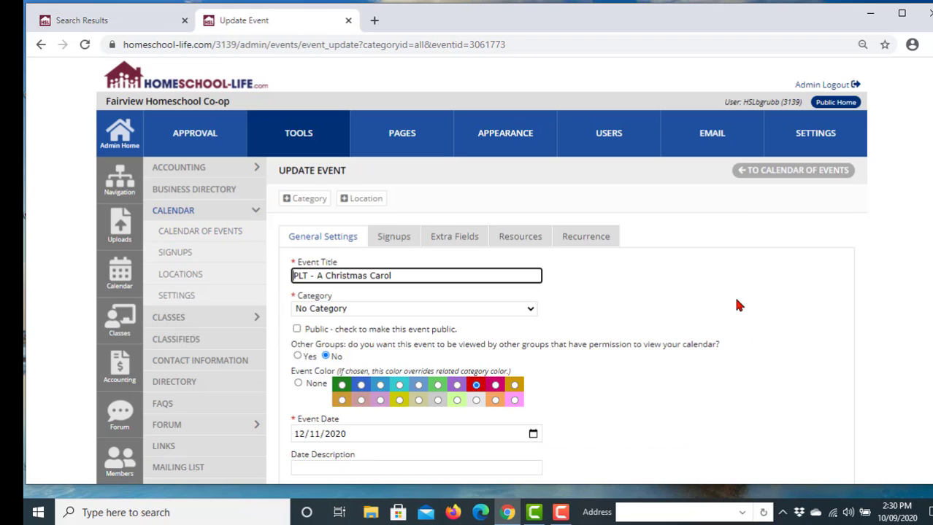
pyautogui.click(394, 241)
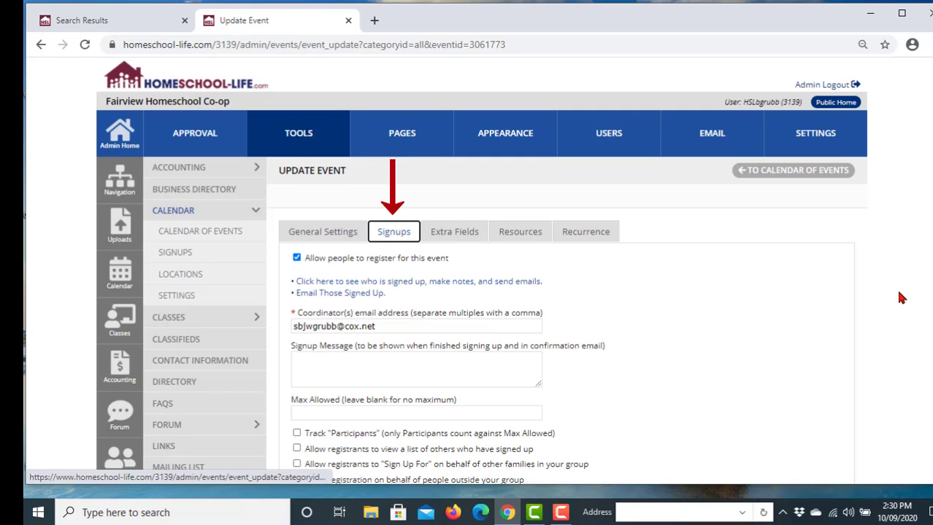
pyautogui.scroll(-6, 900, 298)
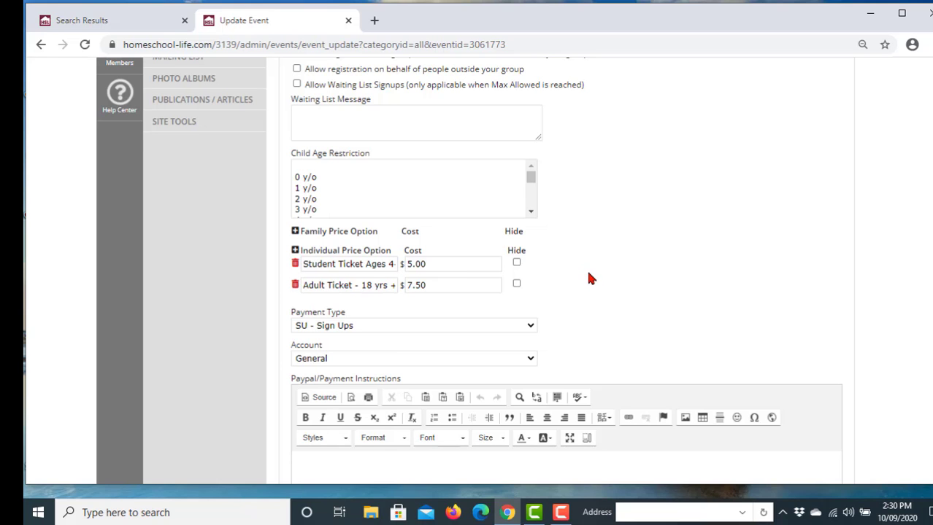
# Step: Look through the rest of the event's signup settings, including the deadline, reminder and direct signup link
pyautogui.scroll(-6, 589, 276)
pyautogui.scroll(-3, 590, 277)
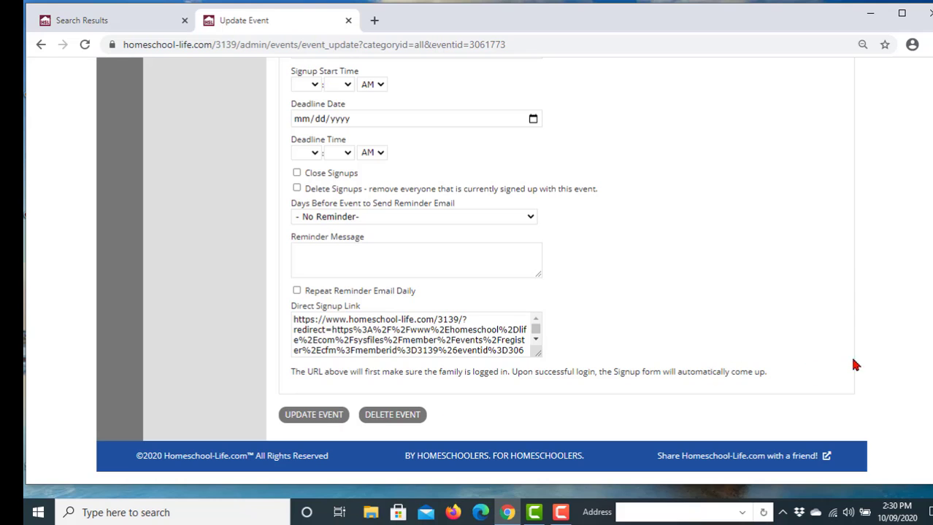
pyautogui.scroll(10, 867, 365)
pyautogui.scroll(3, 868, 369)
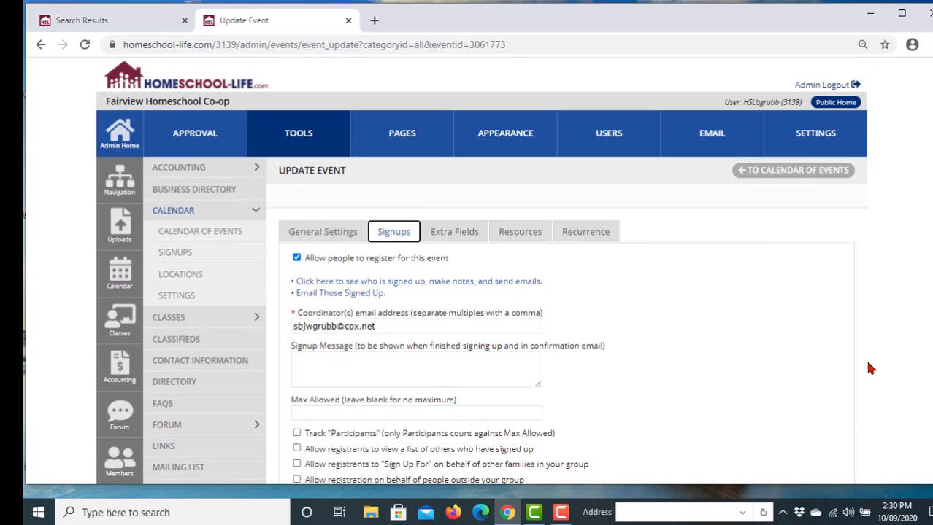
# Step: Return to the accounting invoices and examine the Yearbook Sales invoice entry
pyautogui.click(176, 172)
pyautogui.click(177, 215)
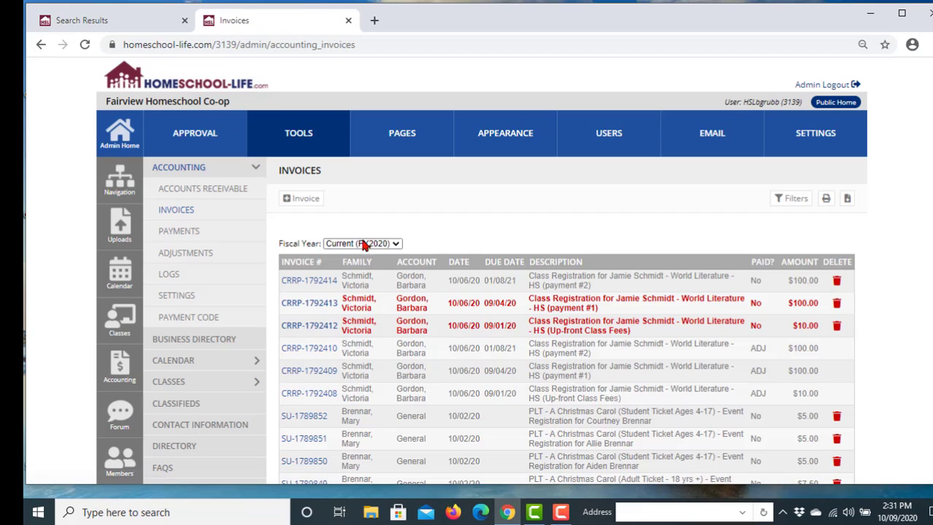
pyautogui.scroll(-3, 921, 257)
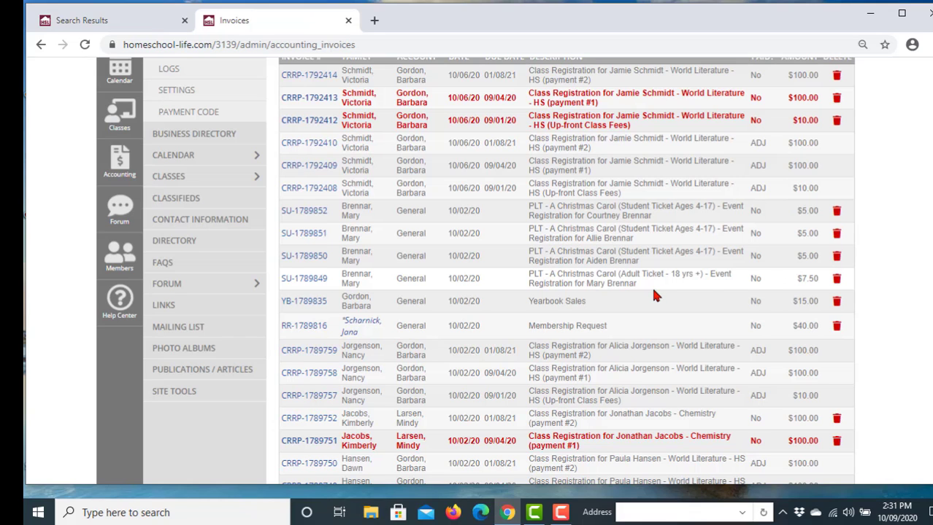
pyautogui.scroll(5, 654, 295)
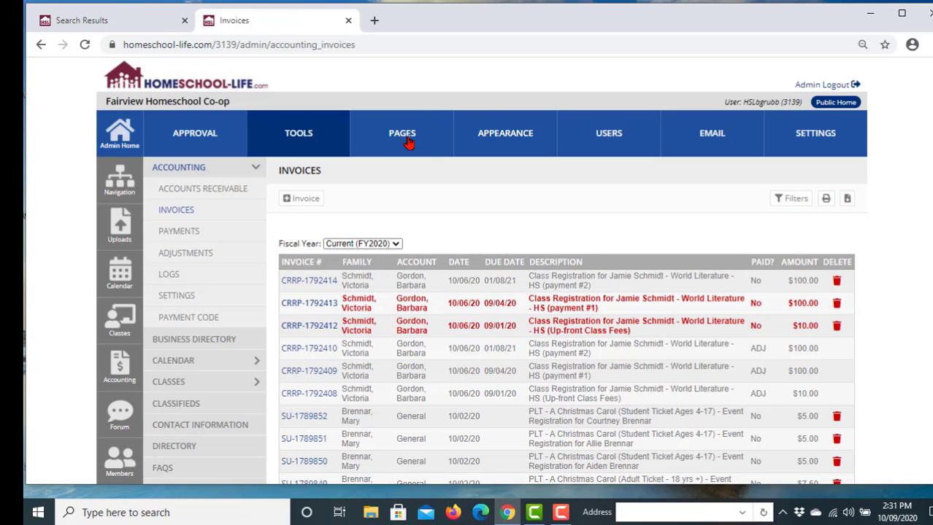
# Step: Open the completion settings of the Yearbook Sales custom form and review its account, payment type options and item amount
pyautogui.click(403, 137)
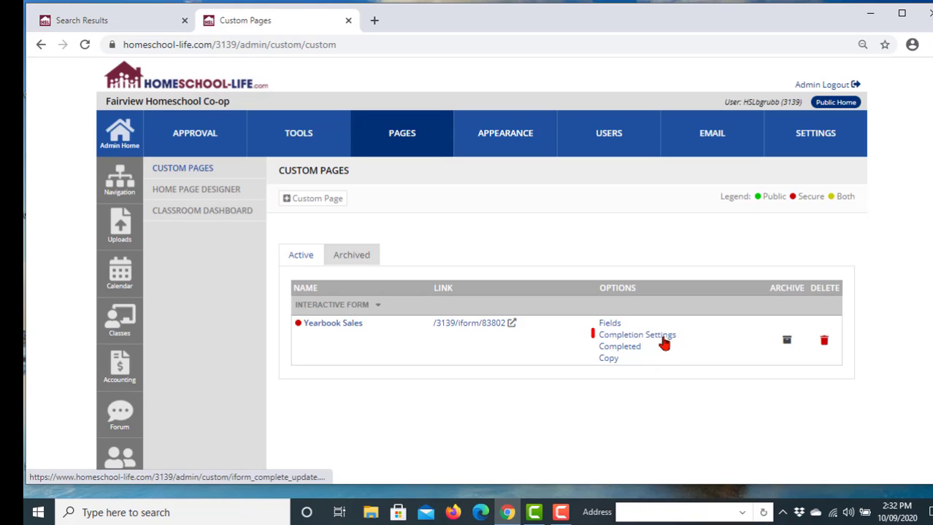
pyautogui.click(662, 340)
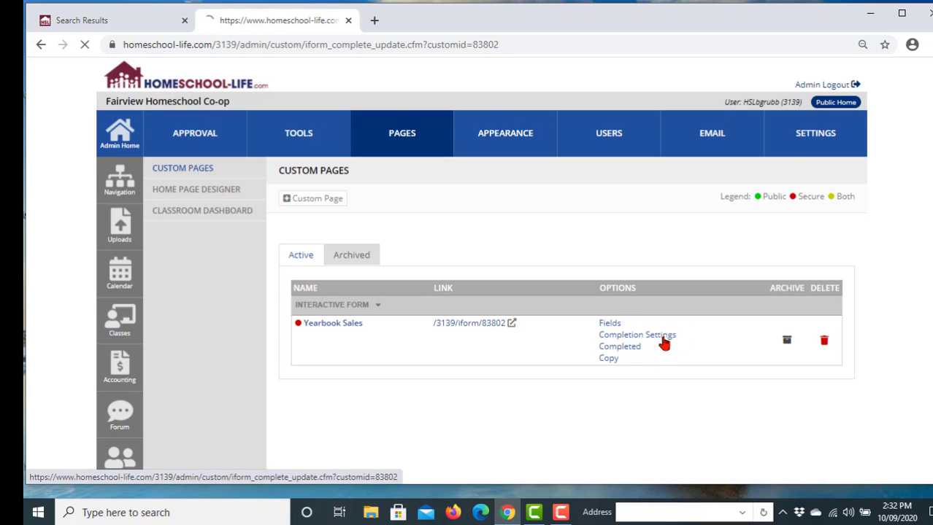
pyautogui.scroll(-10, 906, 295)
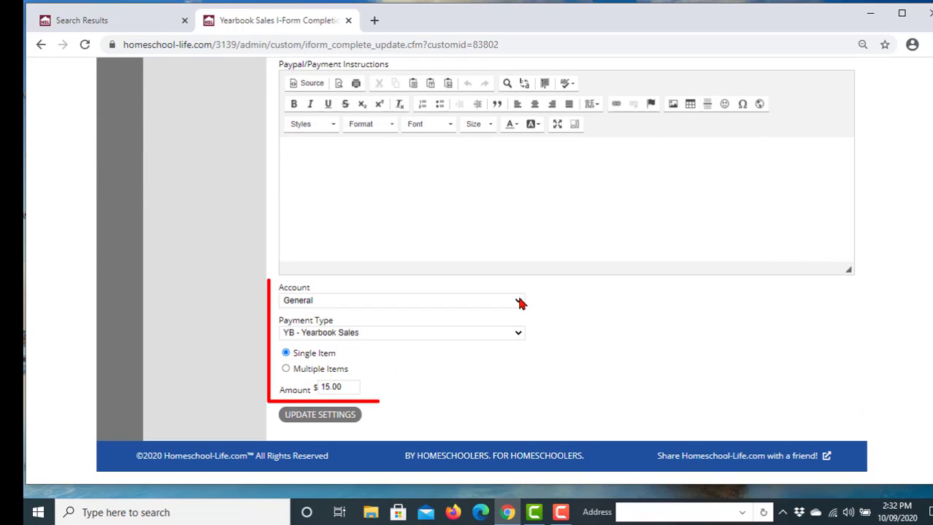
pyautogui.click(518, 335)
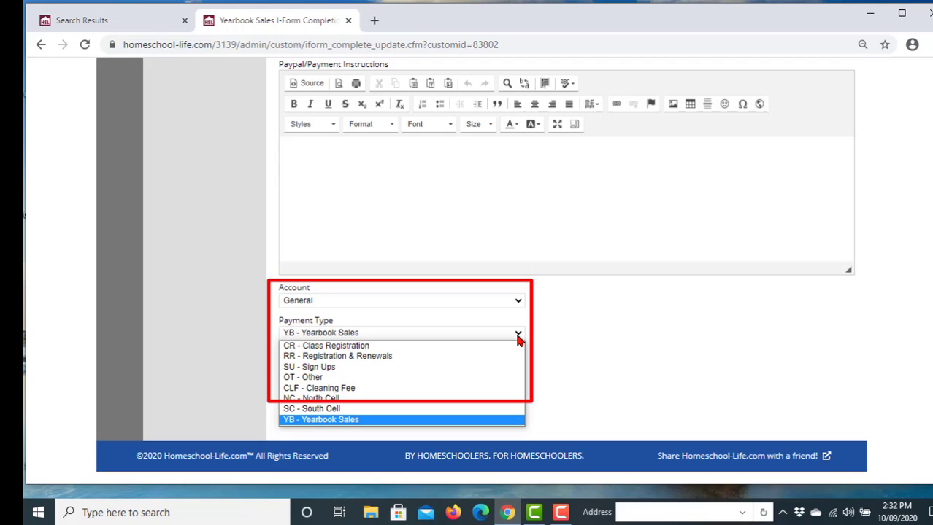
pyautogui.click(518, 335)
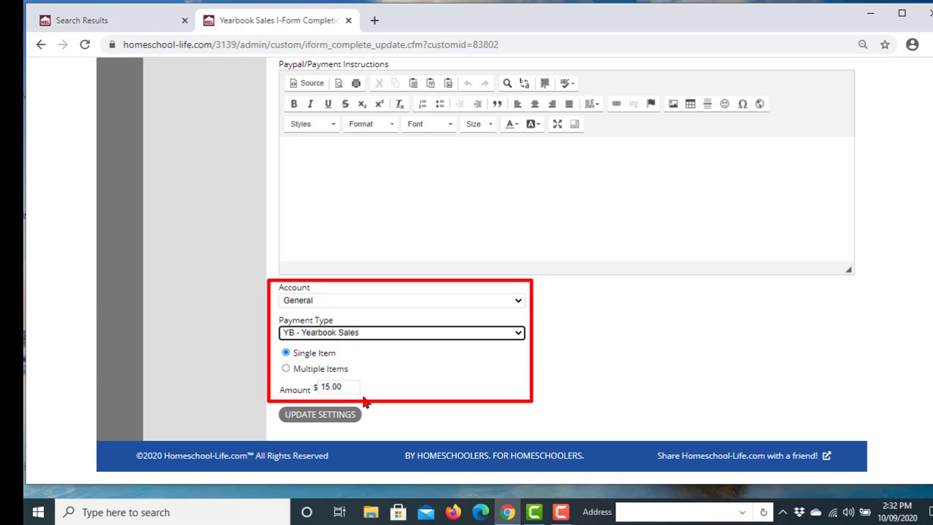
pyautogui.scroll(10, 365, 403)
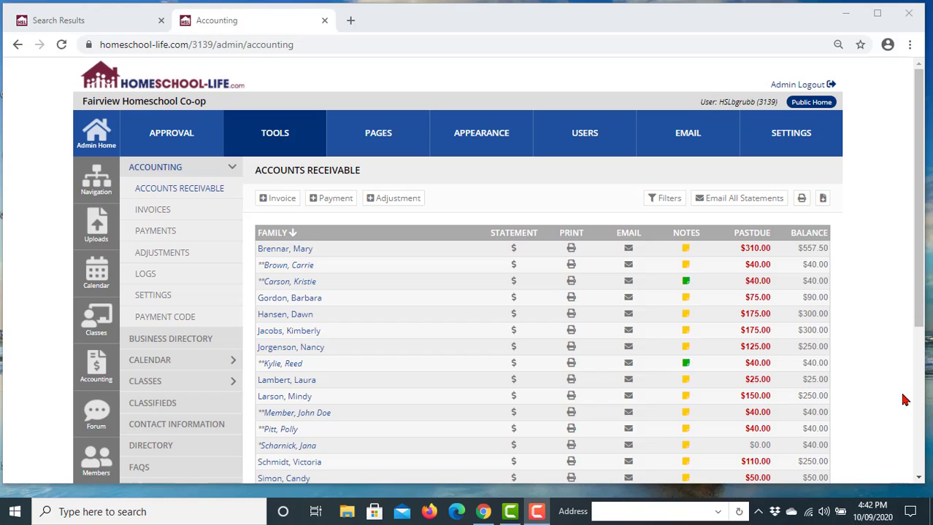
# Step: Start a new invoice for all active members with category RR - Registration & Renewals and due date 10/31/2020
pyautogui.click(278, 203)
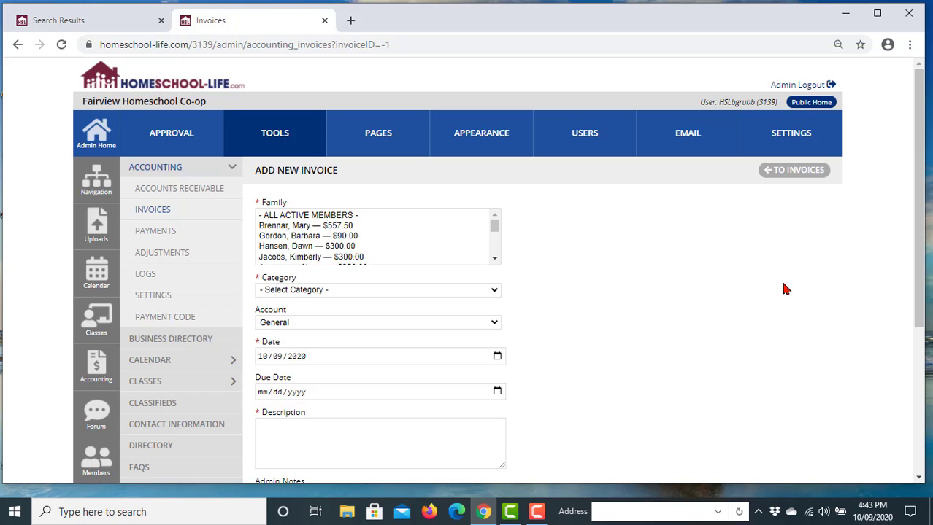
pyautogui.click(335, 218)
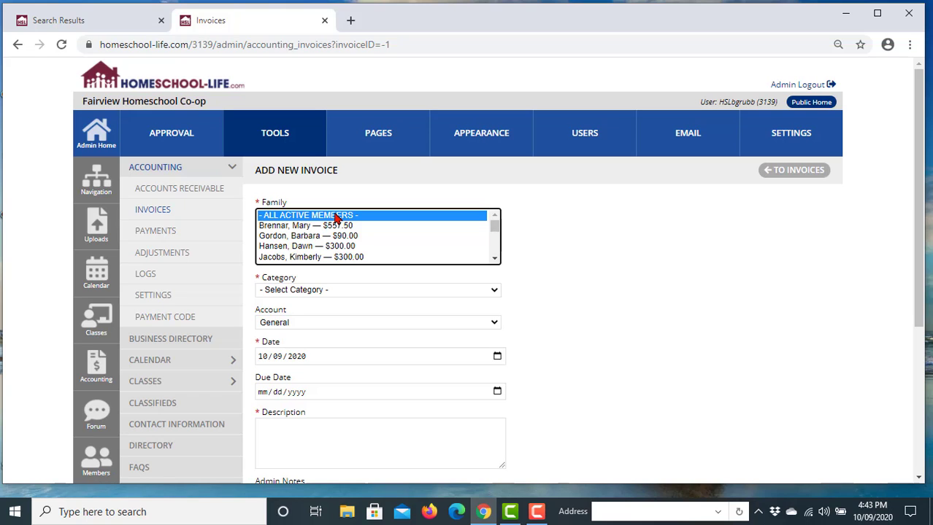
pyautogui.click(494, 292)
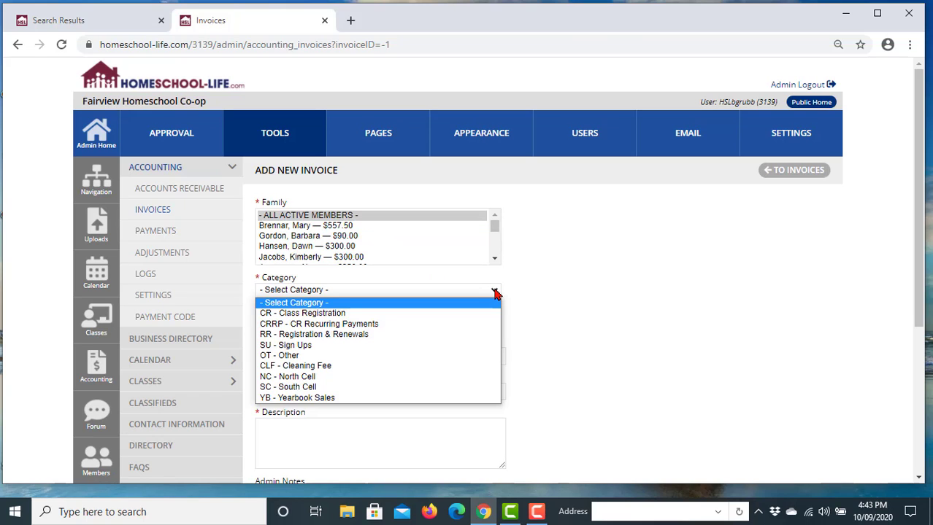
pyautogui.click(483, 335)
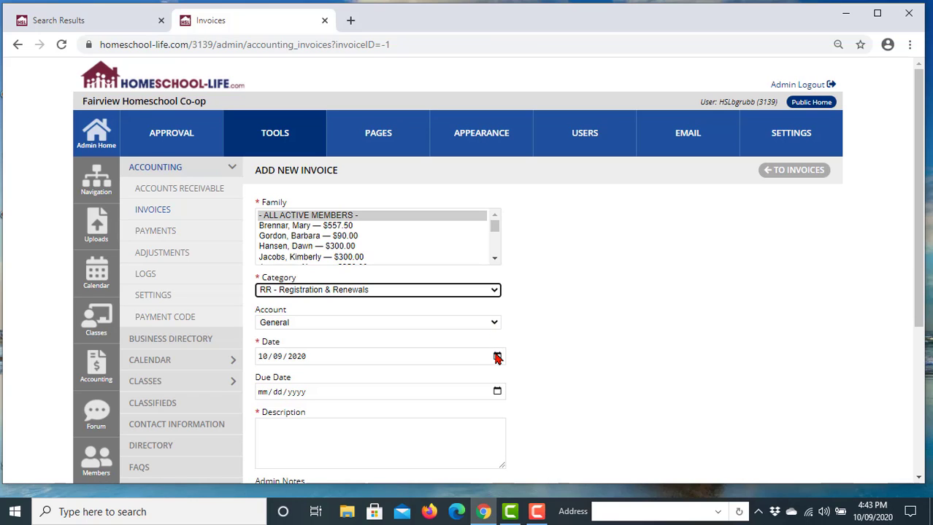
pyautogui.click(497, 392)
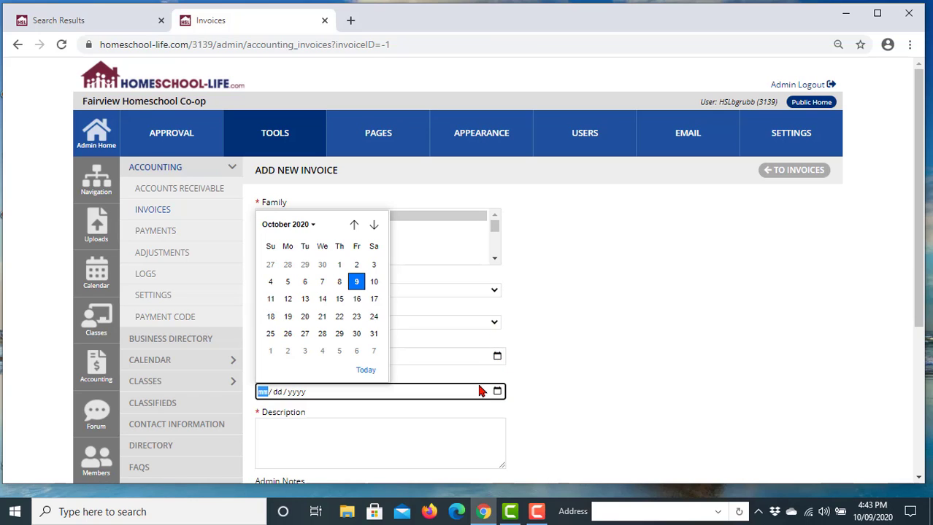
pyautogui.click(373, 333)
# Step: Enter the invoice description "2020-2021 Membership" and the amount 40.00, leaving the admin notes blank
pyautogui.scroll(-4, 672, 369)
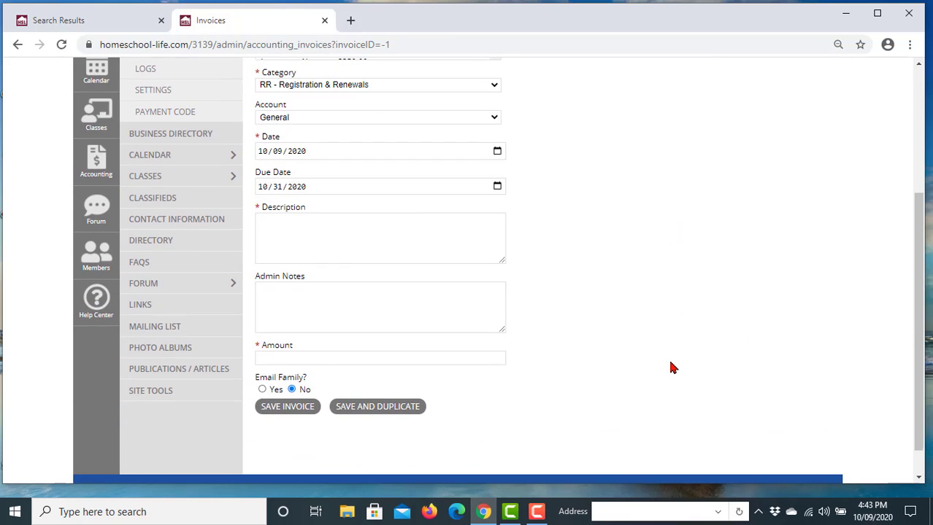
pyautogui.click(421, 228)
pyautogui.write('20')
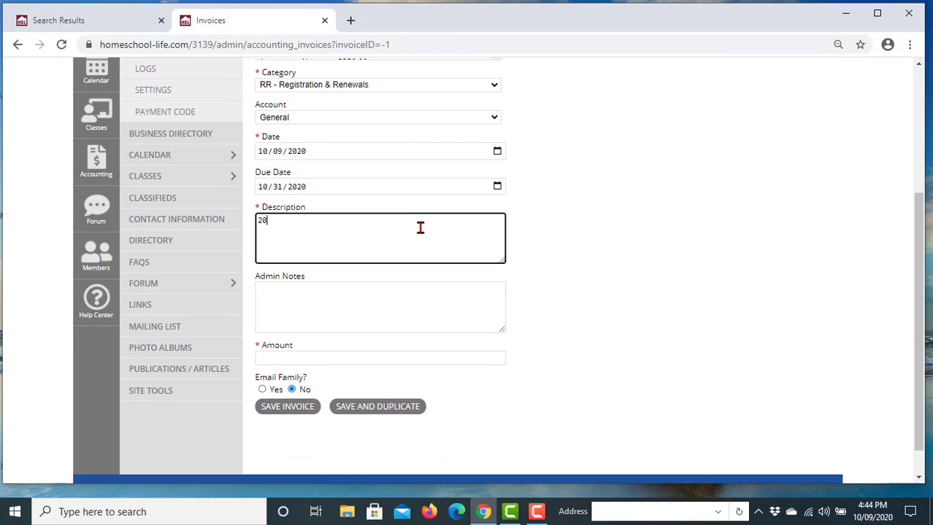
pyautogui.write('20-2021 Membership')
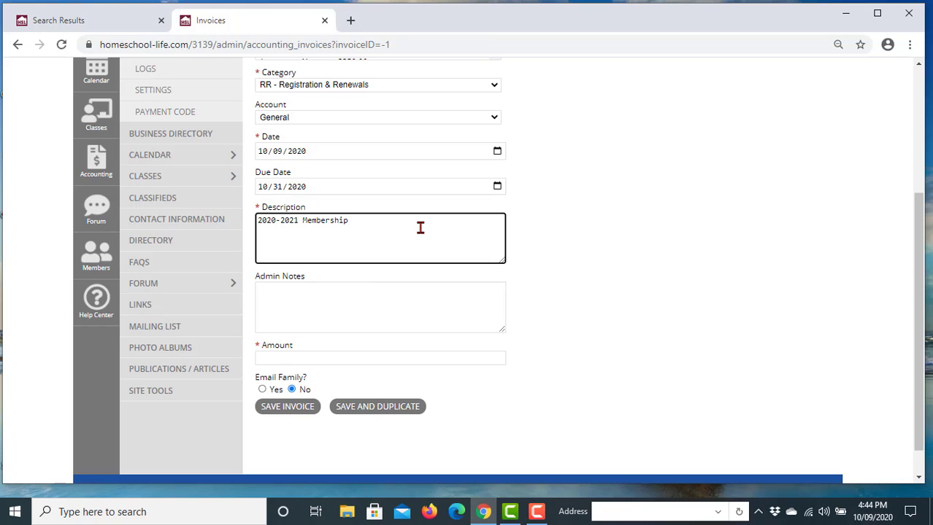
pyautogui.click(332, 298)
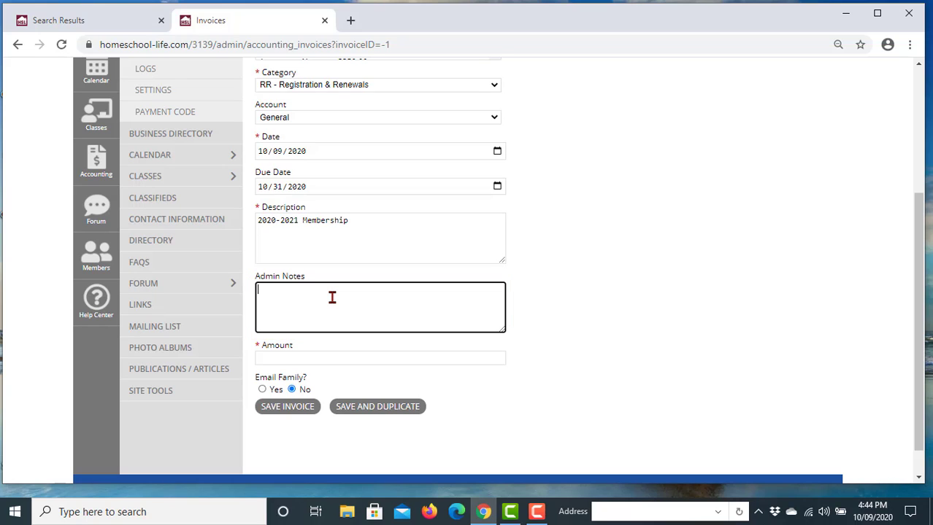
pyautogui.click(341, 357)
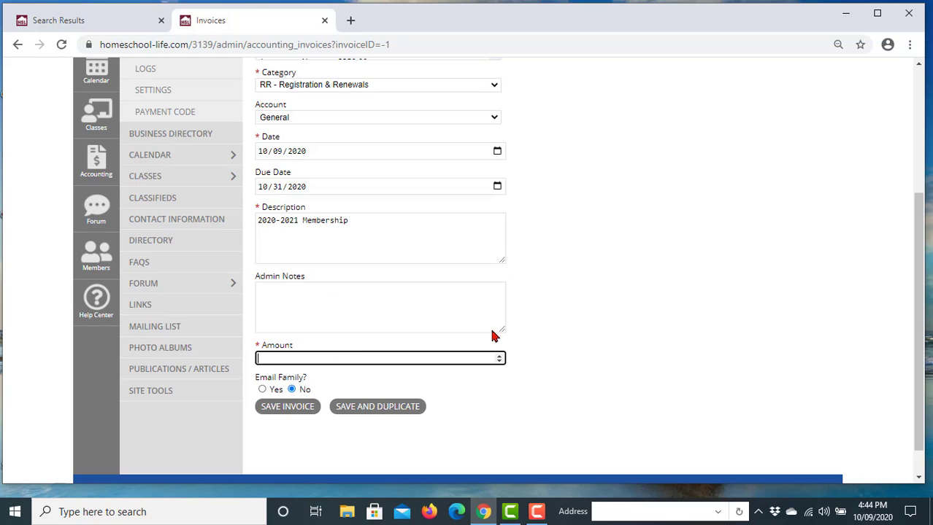
pyautogui.write('40.00')
# Step: Turn on emailing the family, clear the additional CC email address, and set emailing back to No
pyautogui.click(262, 390)
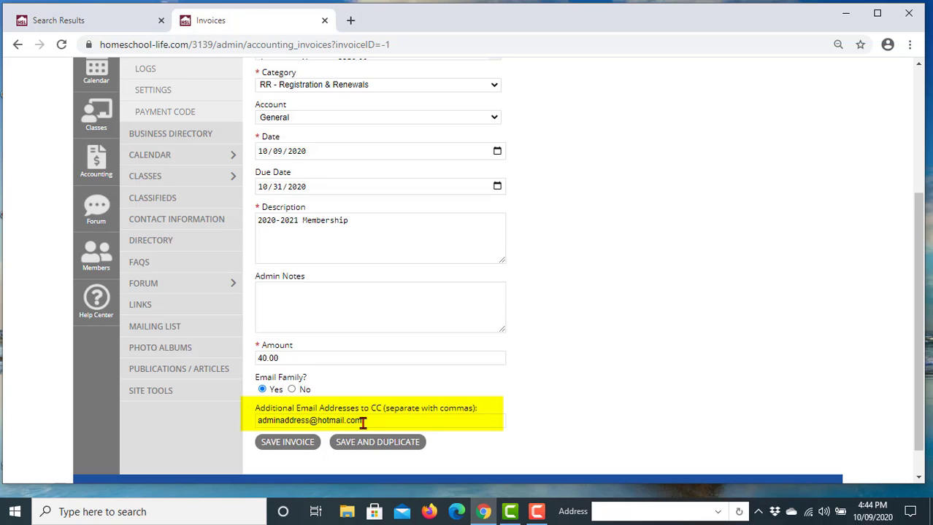
pyautogui.moveTo(369, 417); pyautogui.dragTo(277, 427)
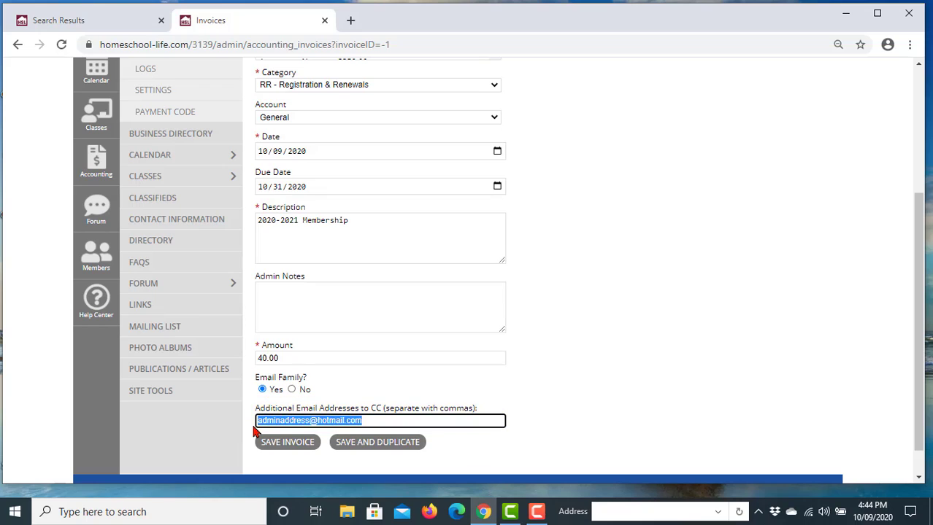
pyautogui.press('BackSpace')
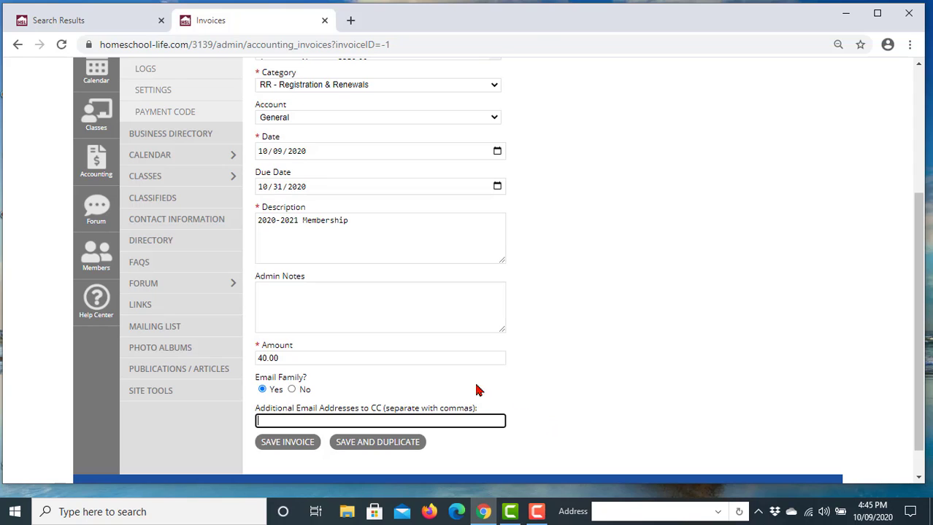
pyautogui.click(295, 390)
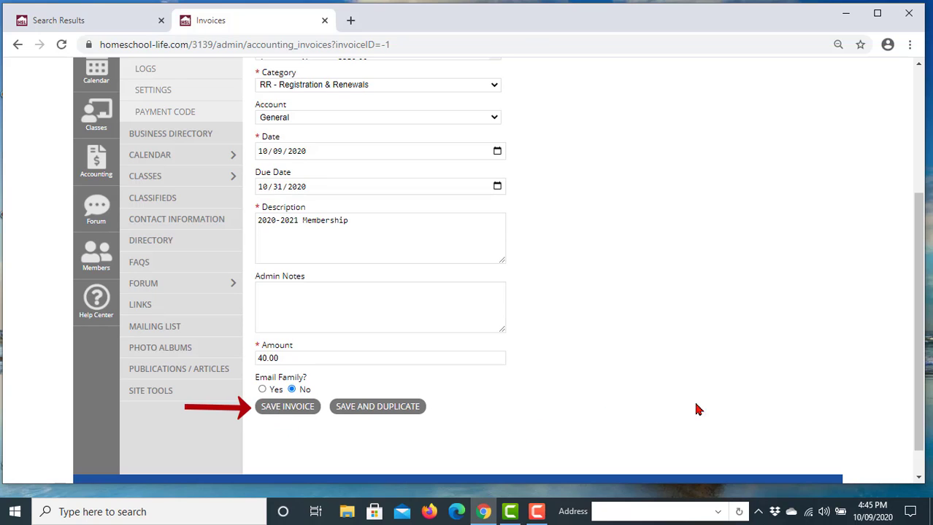
# Step: Leave the new invoice form for the invoices list and examine the 2020-2021 and 2019-2020 Membership invoices
pyautogui.scroll(1, 821, 422)
pyautogui.scroll(2, 821, 423)
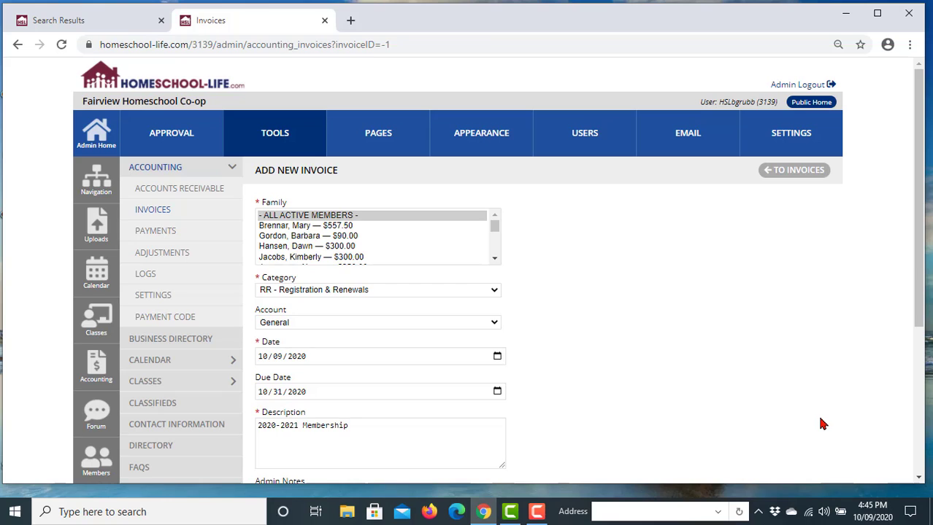
pyautogui.click(168, 215)
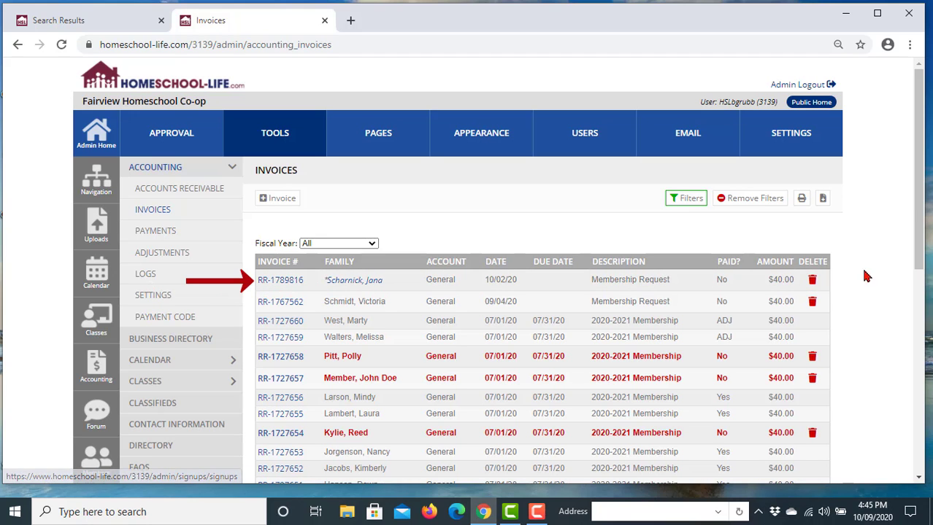
pyautogui.scroll(-2, 884, 279)
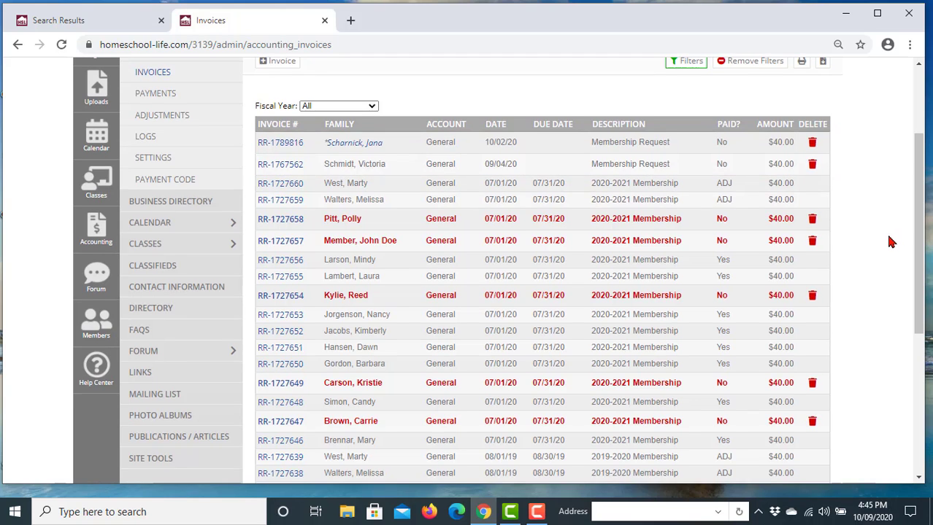
pyautogui.scroll(-1, 890, 242)
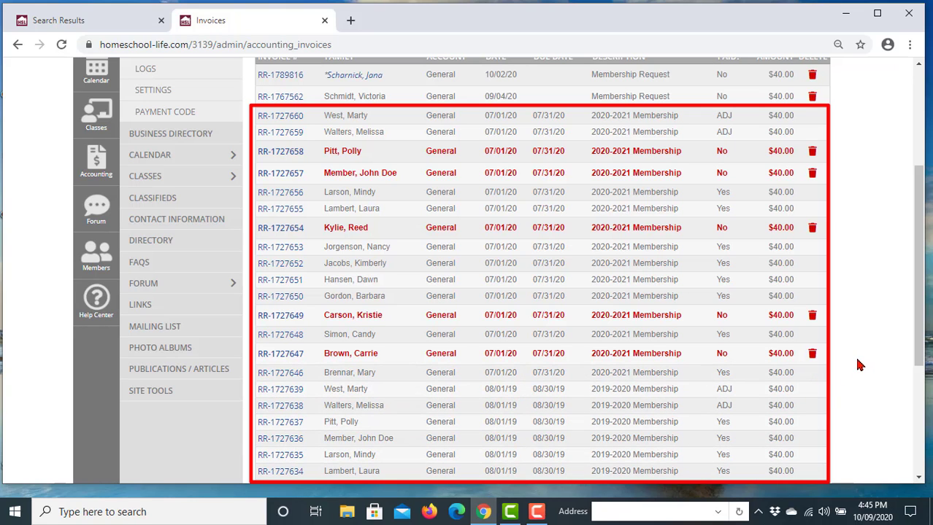
pyautogui.scroll(1, 860, 365)
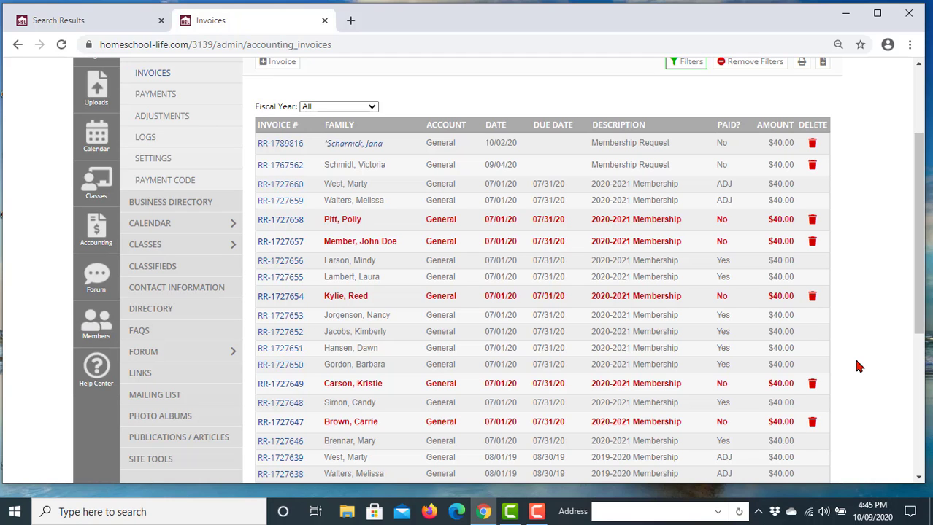
pyautogui.scroll(2, 859, 365)
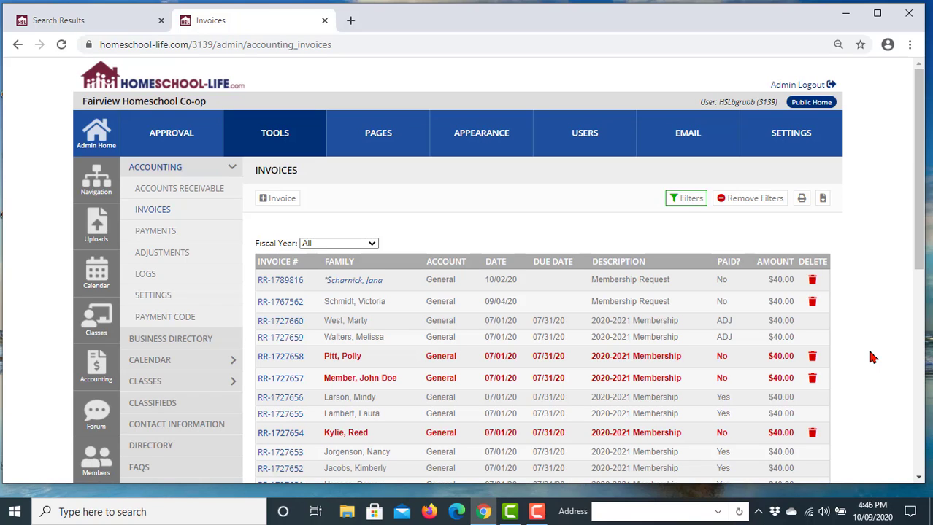
# Step: Start another new invoice and select both the second and fourth families listed as its recipients
pyautogui.click(281, 201)
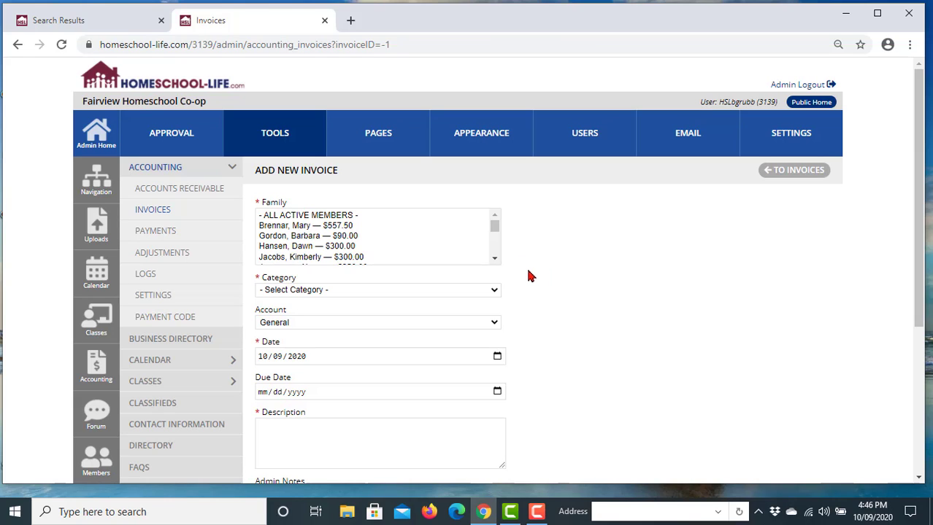
pyautogui.click(353, 237)
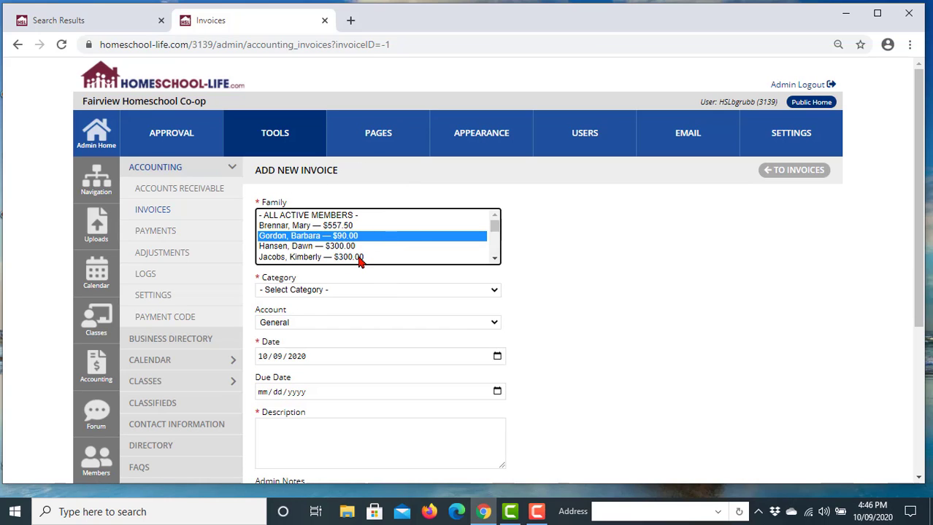
pyautogui.keyDown('ctrl'); pyautogui.click(359, 258); pyautogui.keyUp('ctrl')
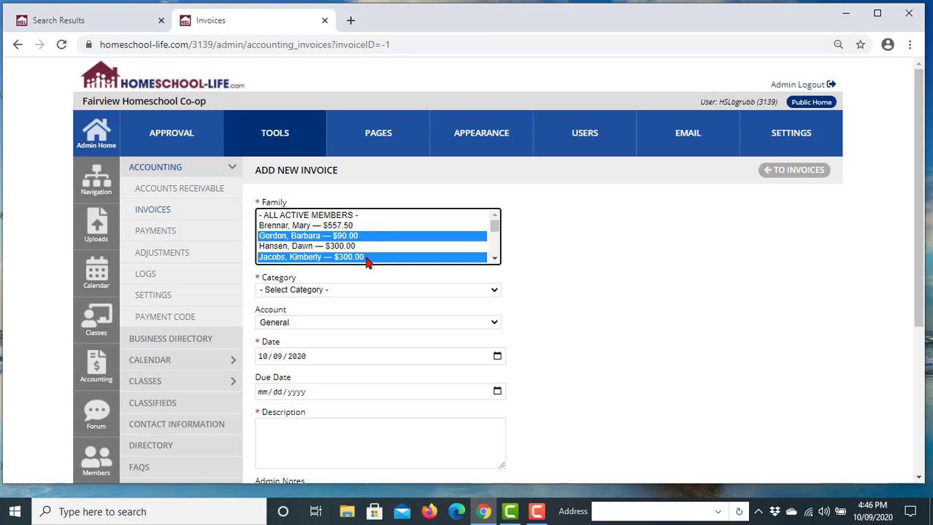
pyautogui.scroll(-1, 547, 284)
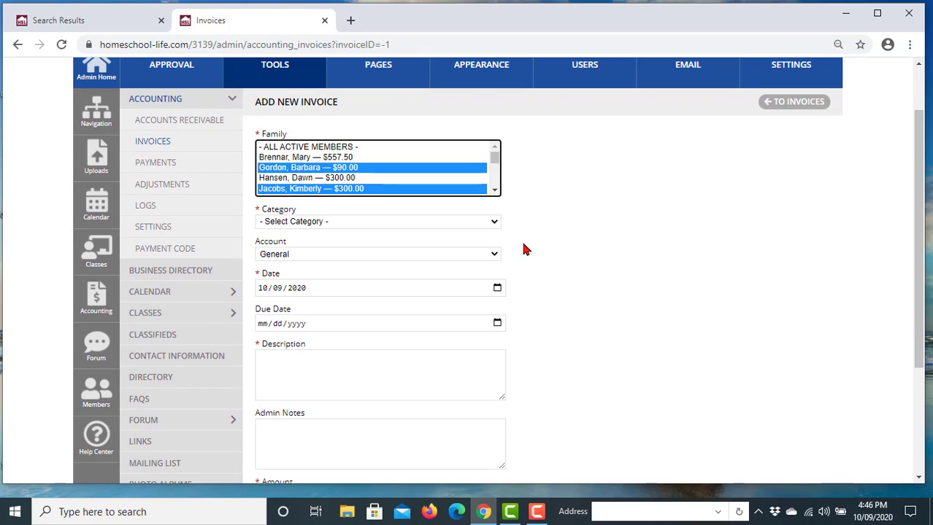
# Step: Set the invoice category to CLF - Cleaning Fee, look over the remaining fields, and deselect both chosen families
pyautogui.click(495, 223)
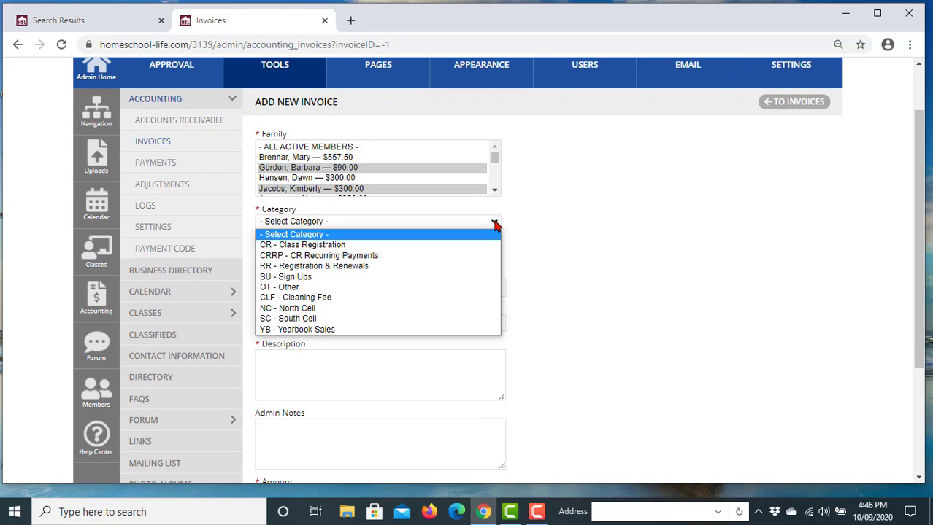
pyautogui.click(485, 301)
pyautogui.scroll(-1, 659, 307)
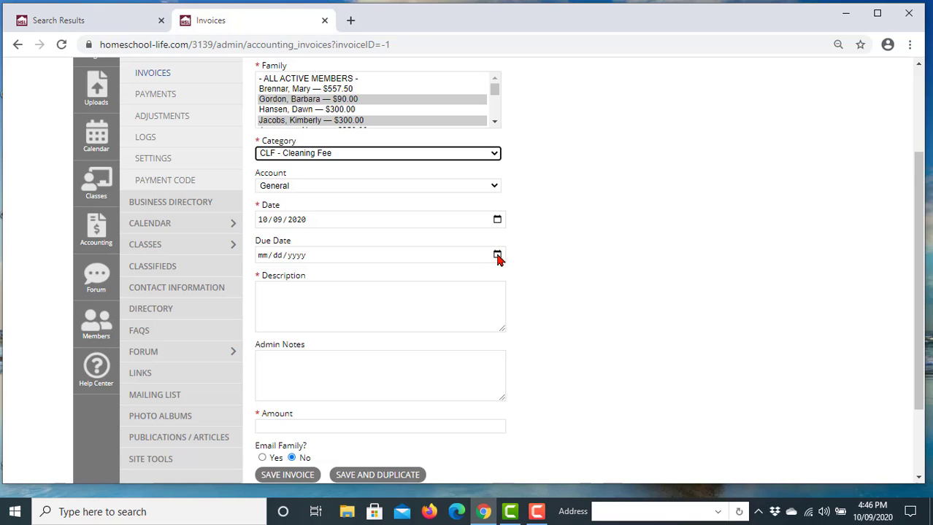
pyautogui.scroll(-2, 497, 294)
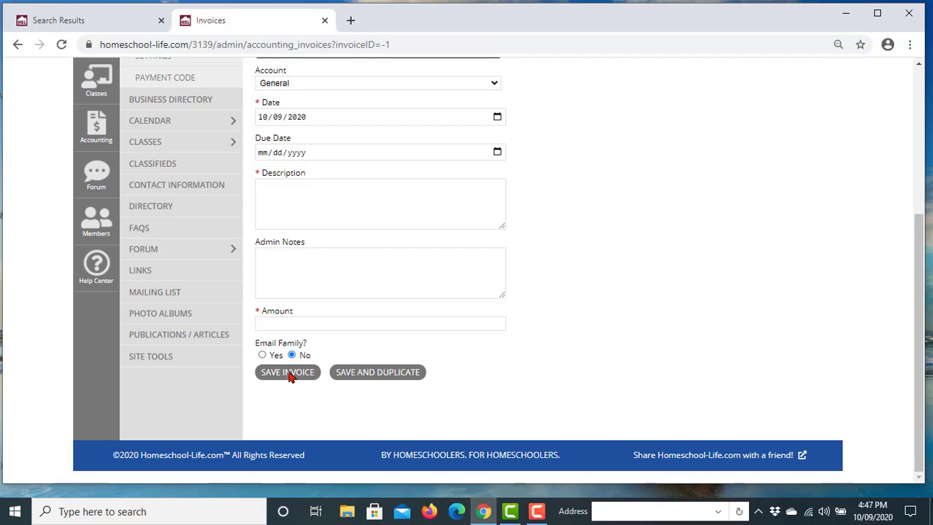
pyautogui.scroll(3, 733, 372)
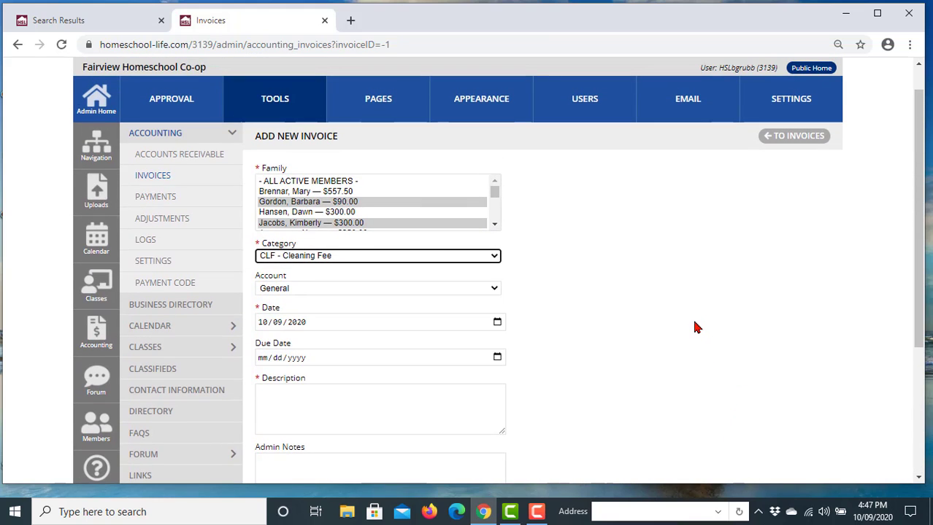
pyautogui.keyDown('ctrl'); pyautogui.click(429, 223); pyautogui.keyUp('ctrl')
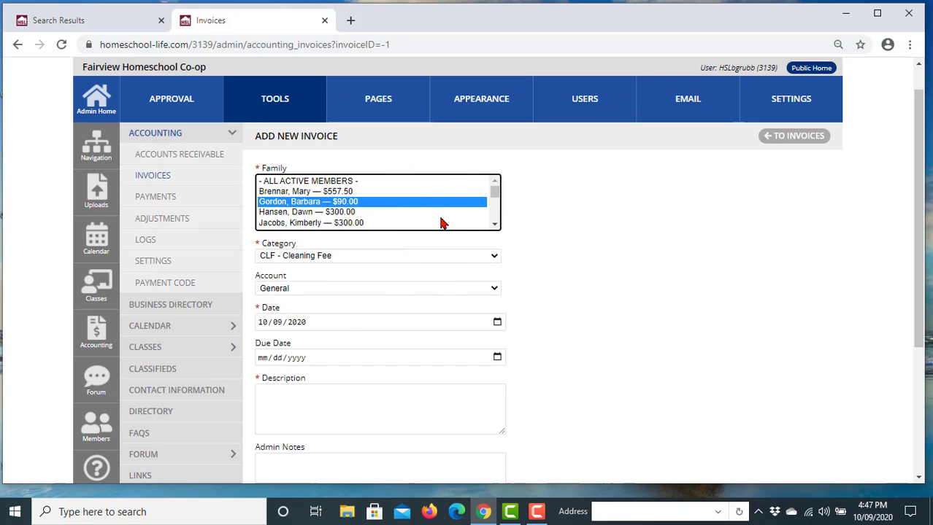
pyautogui.keyDown('ctrl'); pyautogui.click(419, 203); pyautogui.keyUp('ctrl')
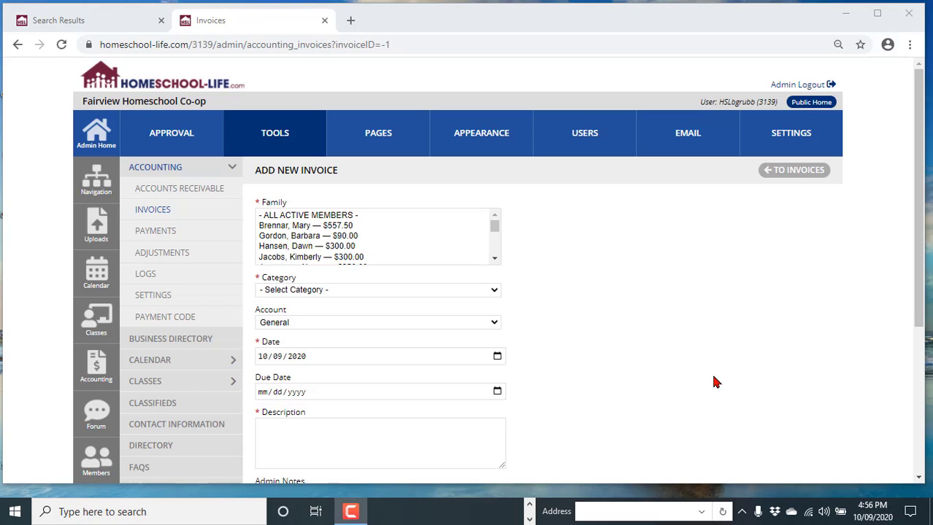
# Step: Check the directory sections at the end of the invoice's family list and open the Family Sections page in the member management area
pyautogui.click(494, 260)
pyautogui.scroll(-6, 494, 262)
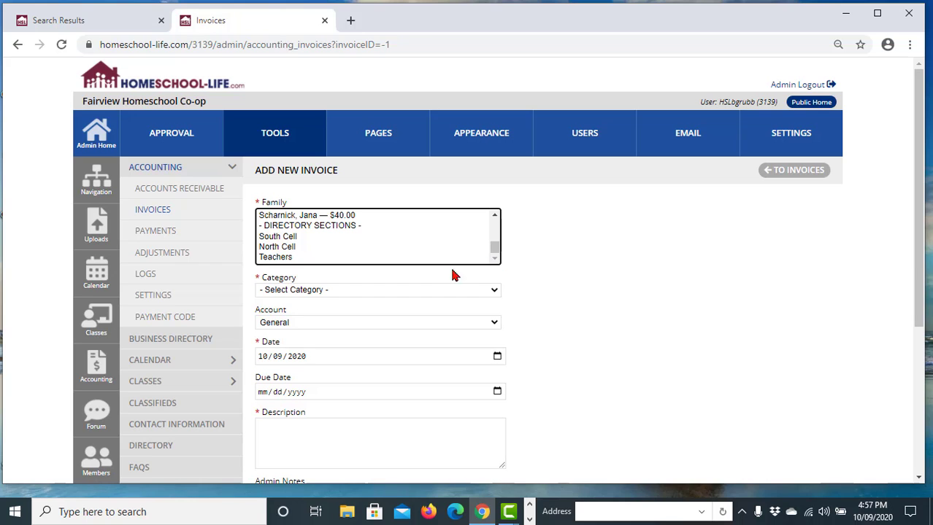
pyautogui.click(99, 467)
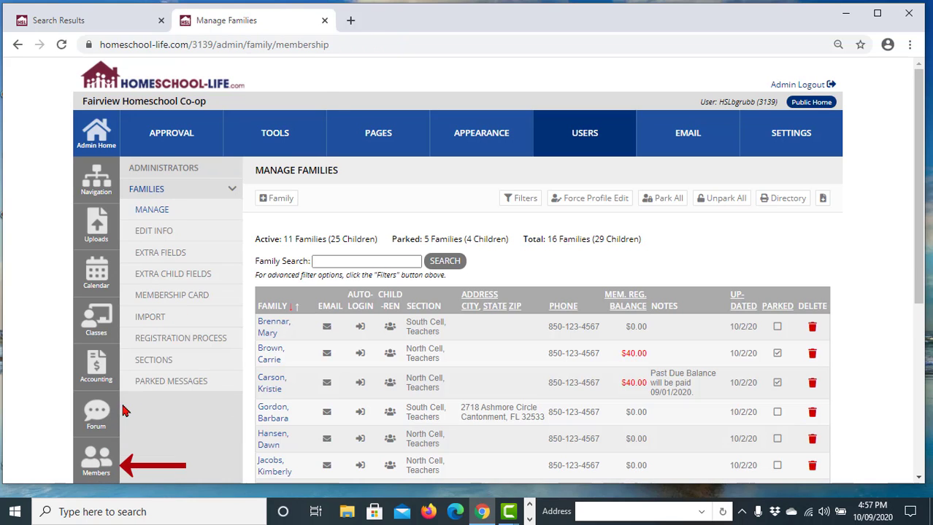
pyautogui.click(156, 363)
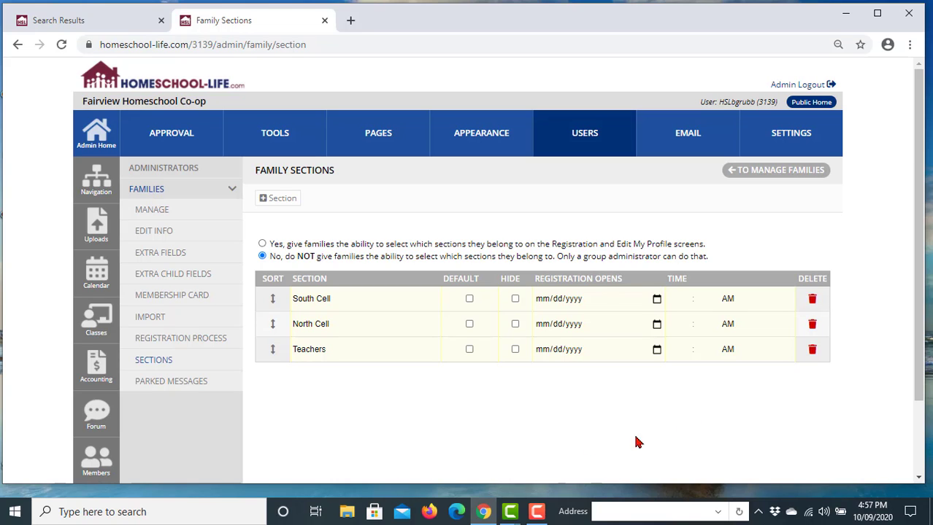
# Step: Expand the membership information spreadsheet, toggle the first family's Teachers section off and back on, and leave the expanded view without saving
pyautogui.click(168, 235)
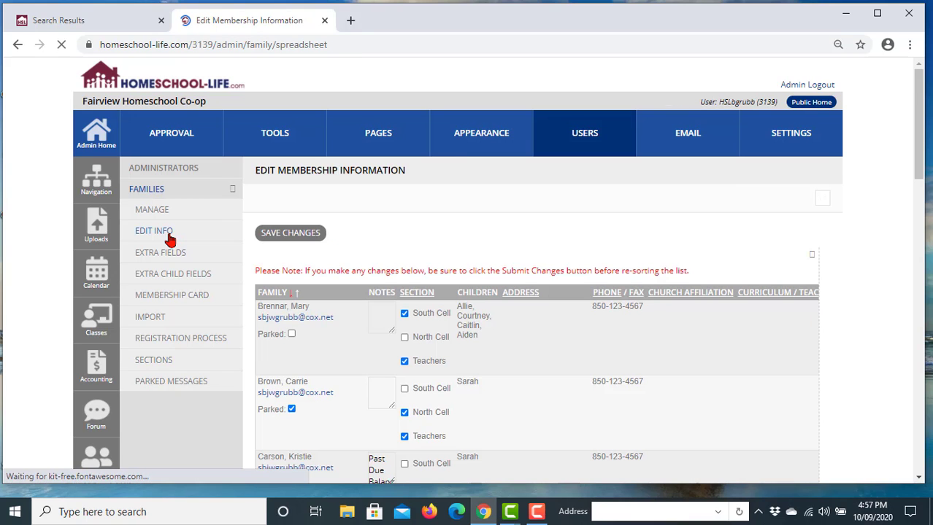
pyautogui.click(811, 257)
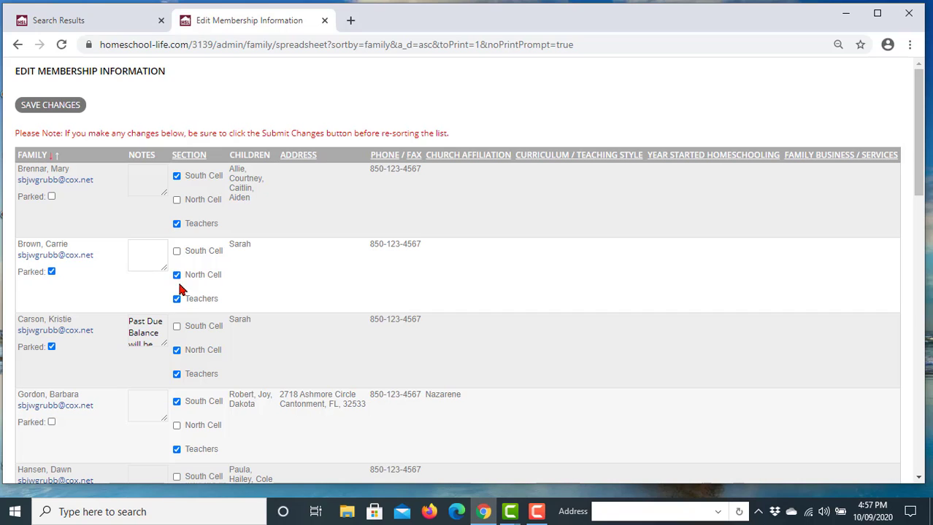
pyautogui.click(176, 225)
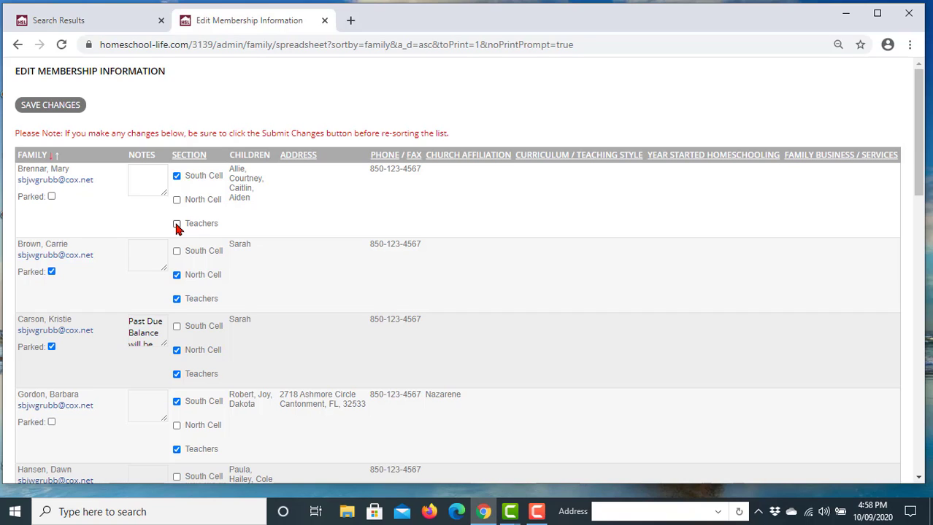
pyautogui.click(177, 225)
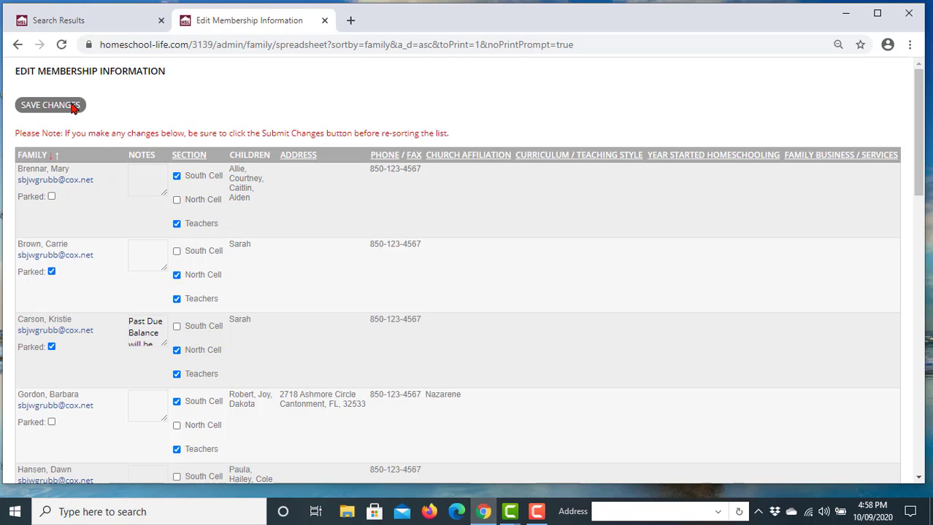
pyautogui.click(20, 45)
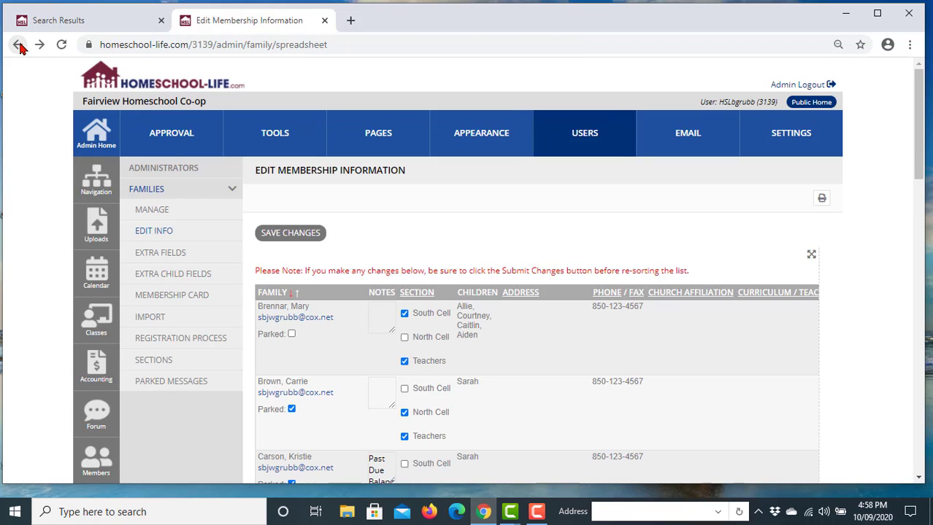
# Step: Start a new accounting invoice for the South Cell directory section and set its category to SC - South Cell
pyautogui.click(106, 367)
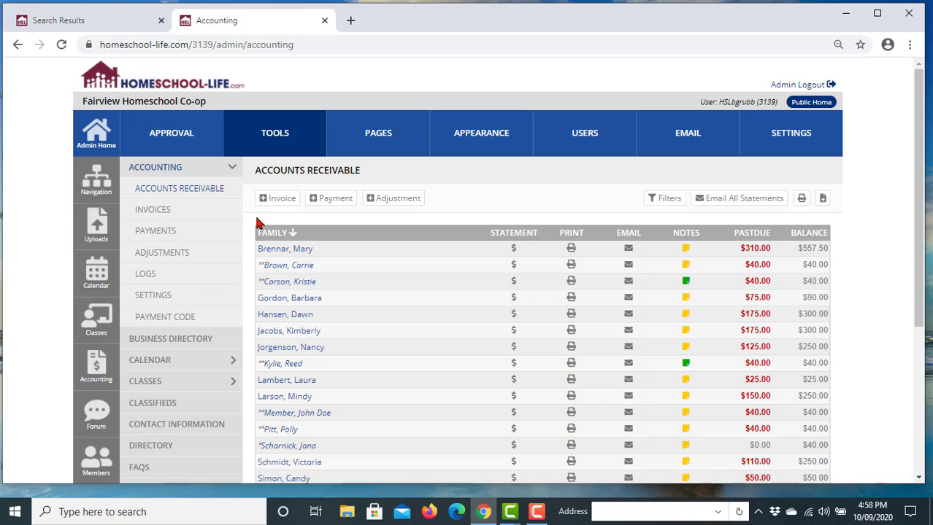
pyautogui.click(281, 199)
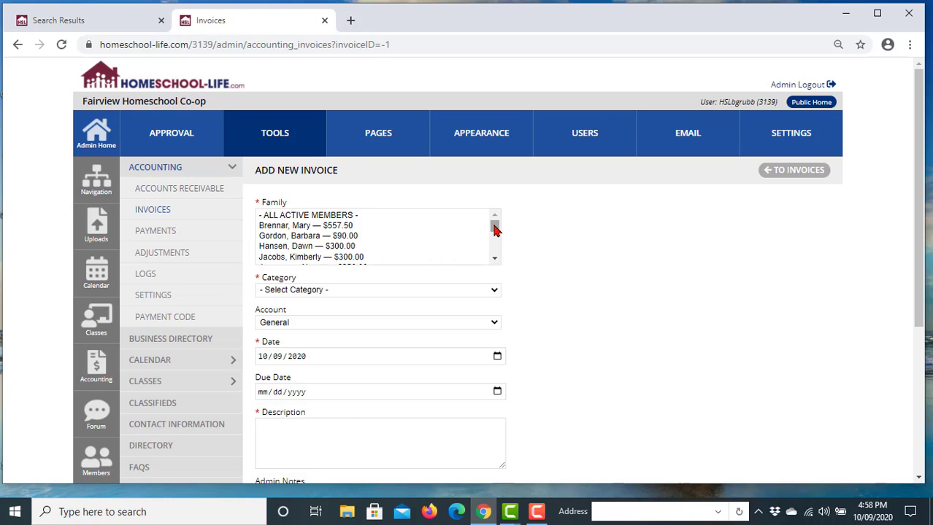
pyautogui.moveTo(495, 225); pyautogui.dragTo(493, 257)
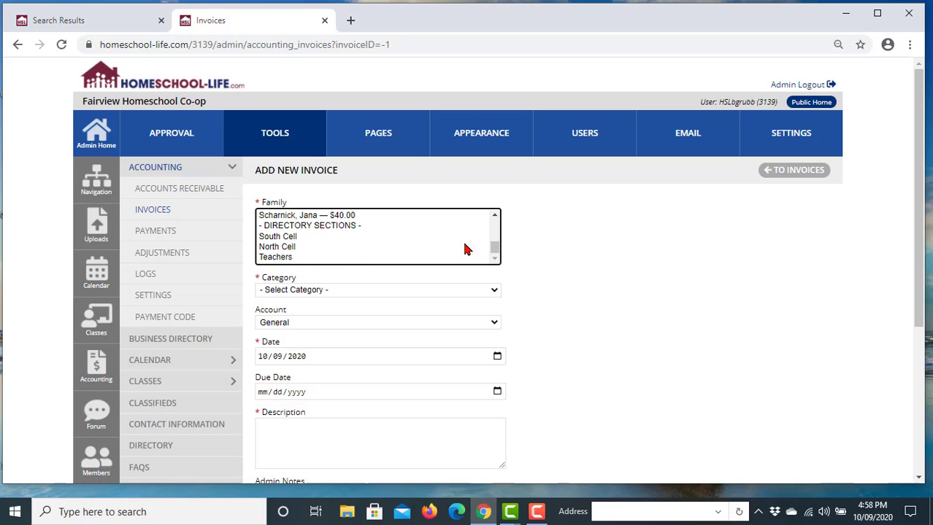
pyautogui.click(285, 238)
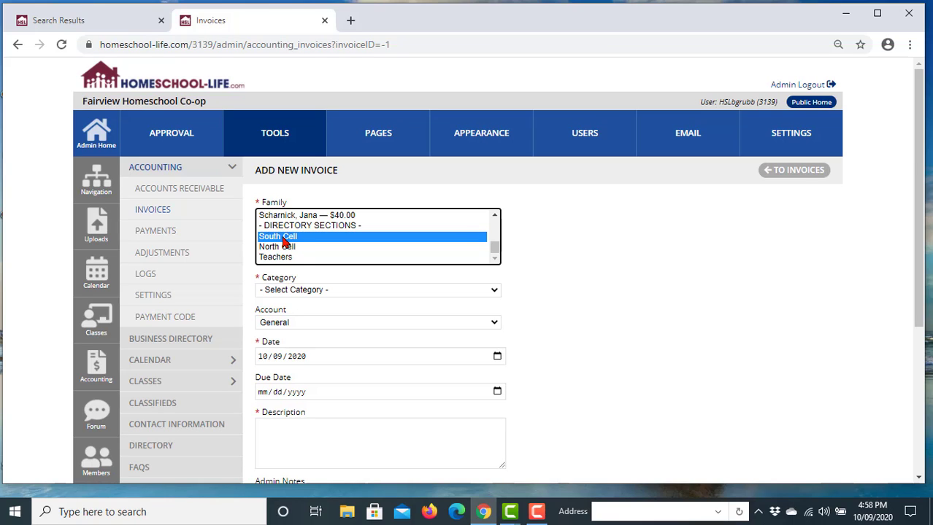
pyautogui.click(494, 293)
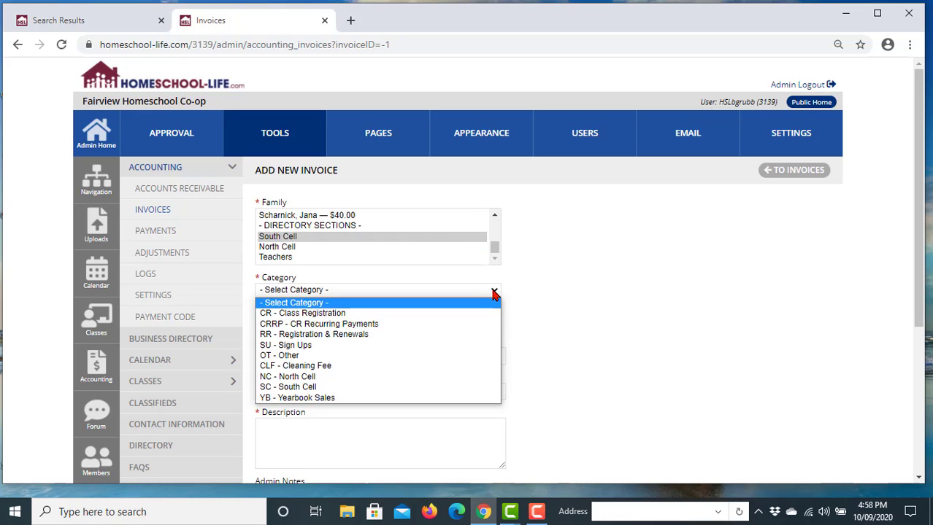
pyautogui.click(464, 388)
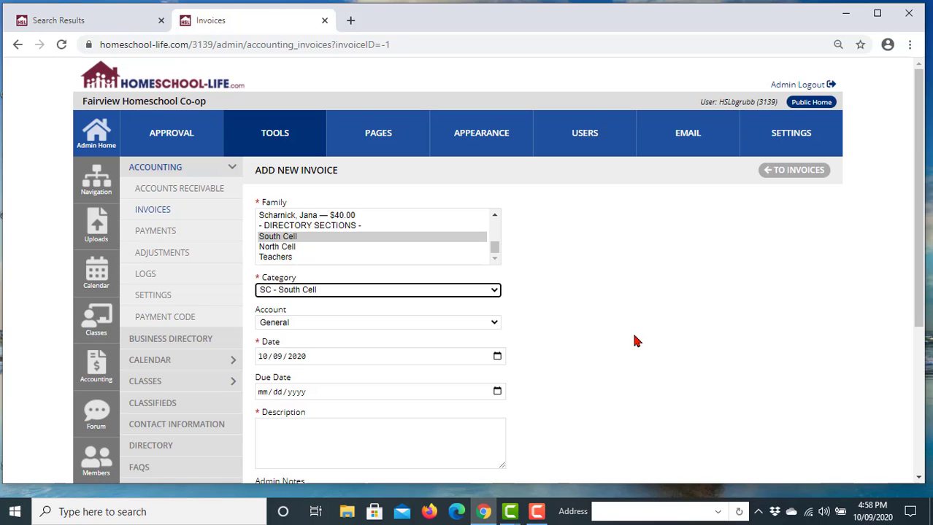
# Step: Set the South Cell invoice's due date to 10/30/2020
pyautogui.scroll(-1, 635, 341)
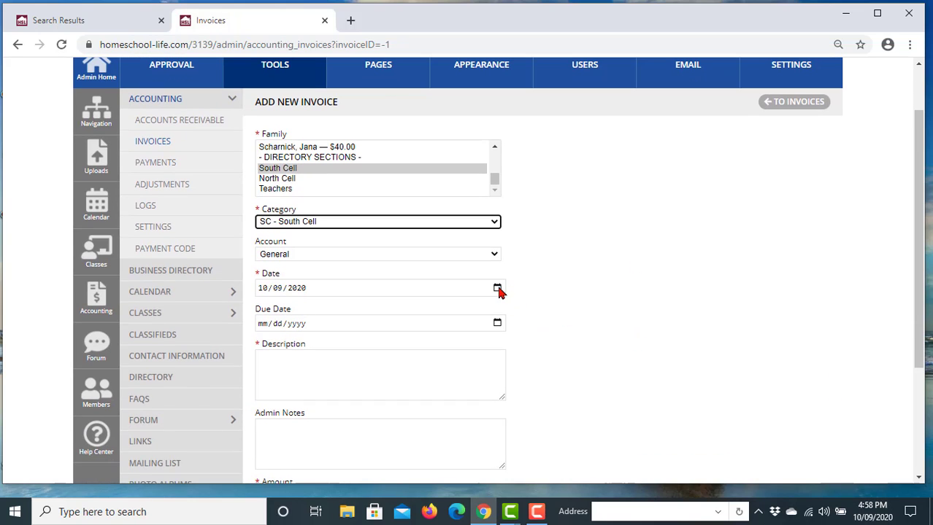
pyautogui.click(497, 323)
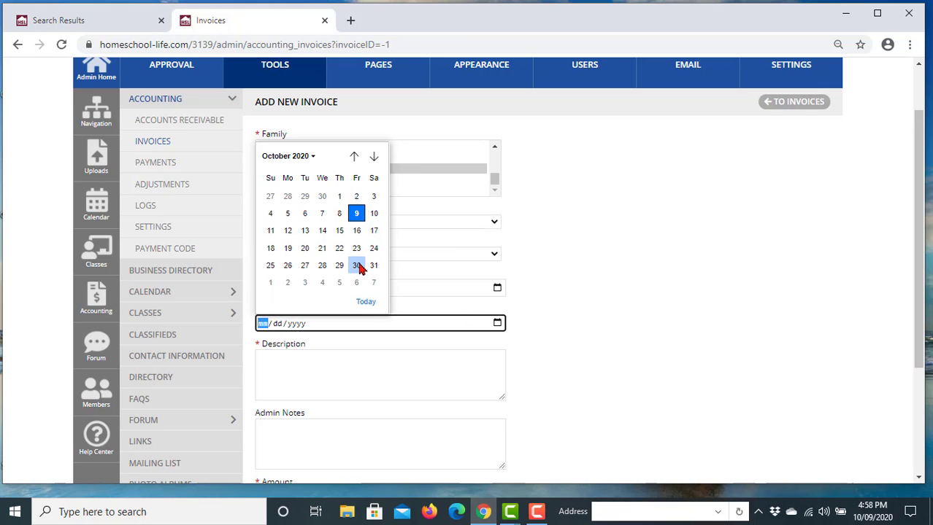
pyautogui.click(360, 266)
# Step: Enter the description "P.E. Group Dues" and the amount 5.00, and save the South Cell invoice
pyautogui.scroll(-3, 788, 308)
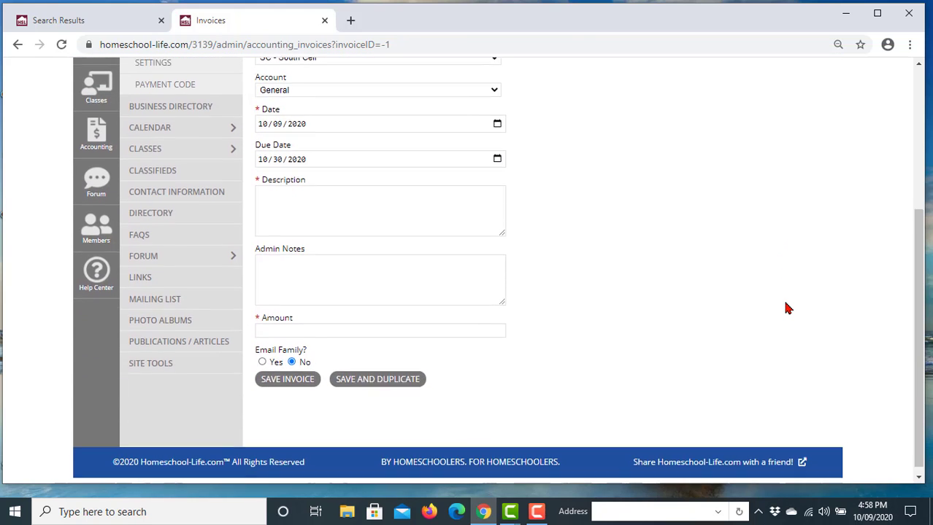
pyautogui.click(343, 190)
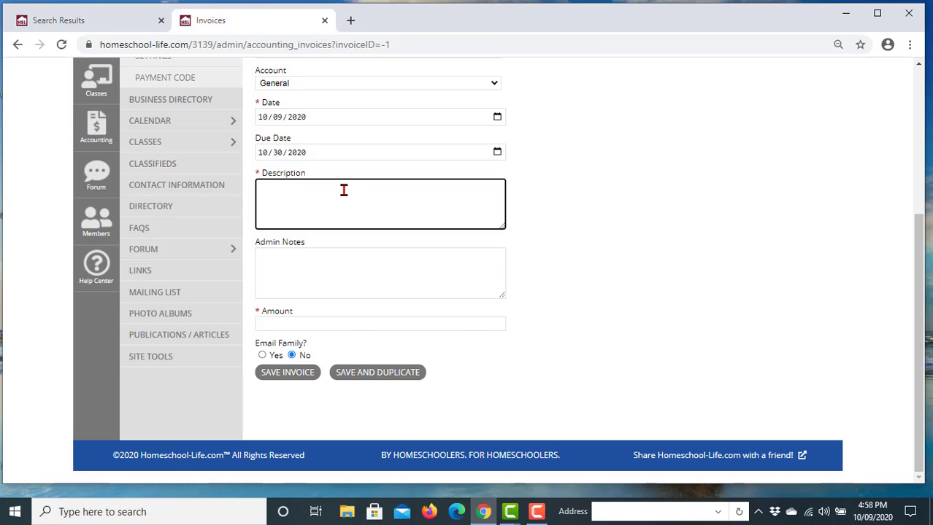
pyautogui.write('P.E. Group Dues')
pyautogui.click(350, 319)
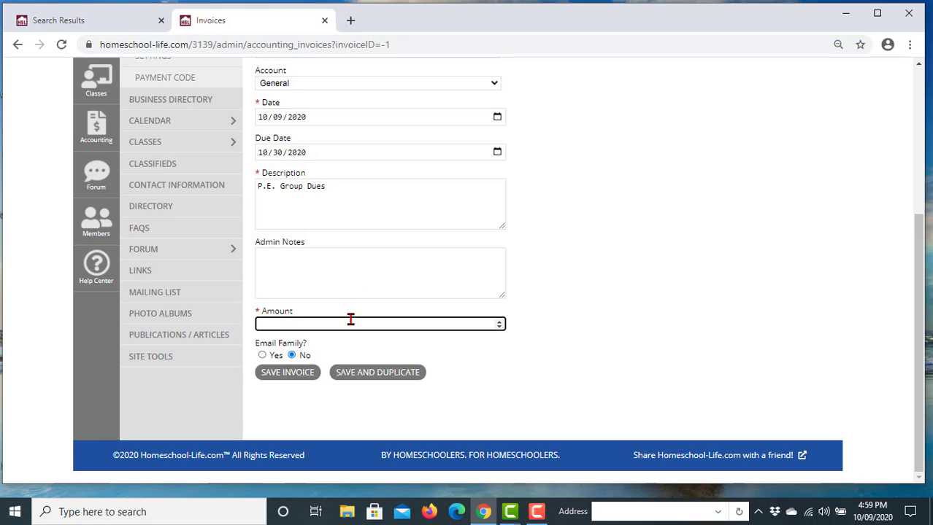
pyautogui.write('5.00')
pyautogui.click(283, 374)
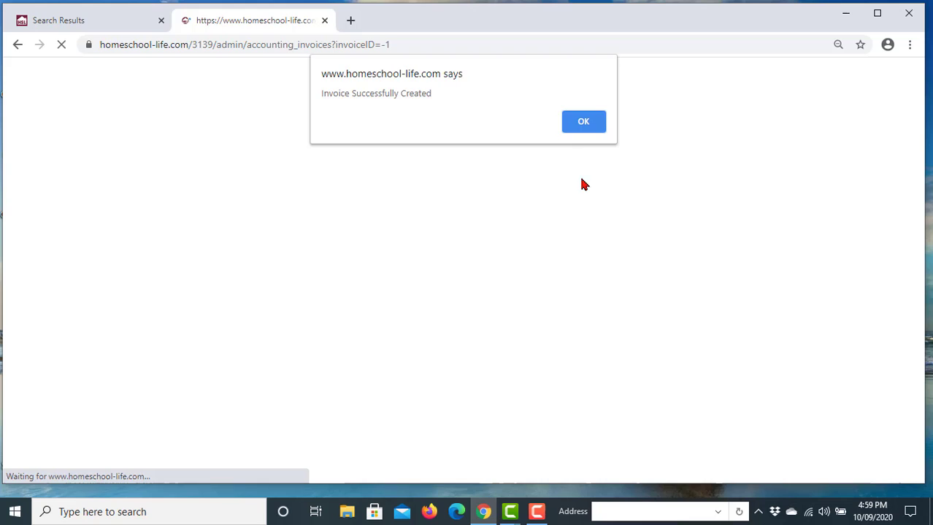
pyautogui.click(584, 126)
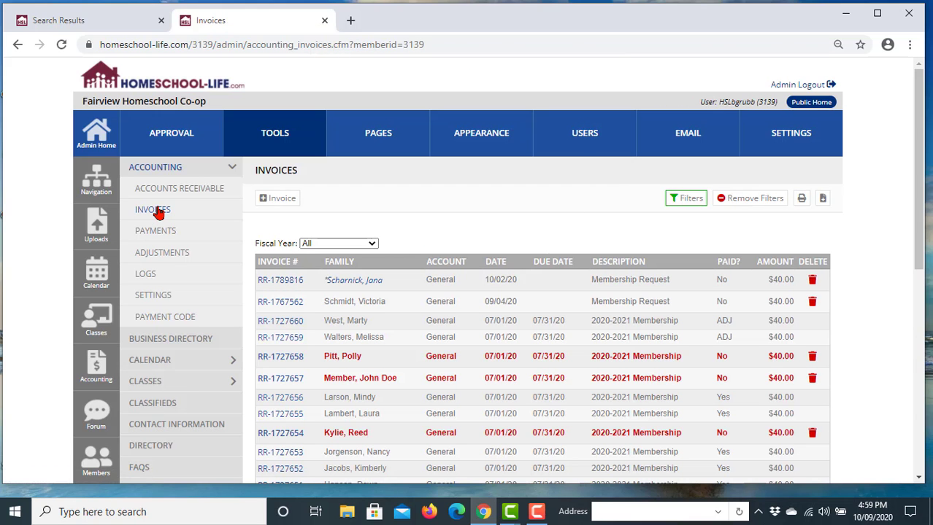
# Step: Remove the filters from the invoices list and examine the P.E. Group Dues invoices for the South Cell families
pyautogui.click(157, 211)
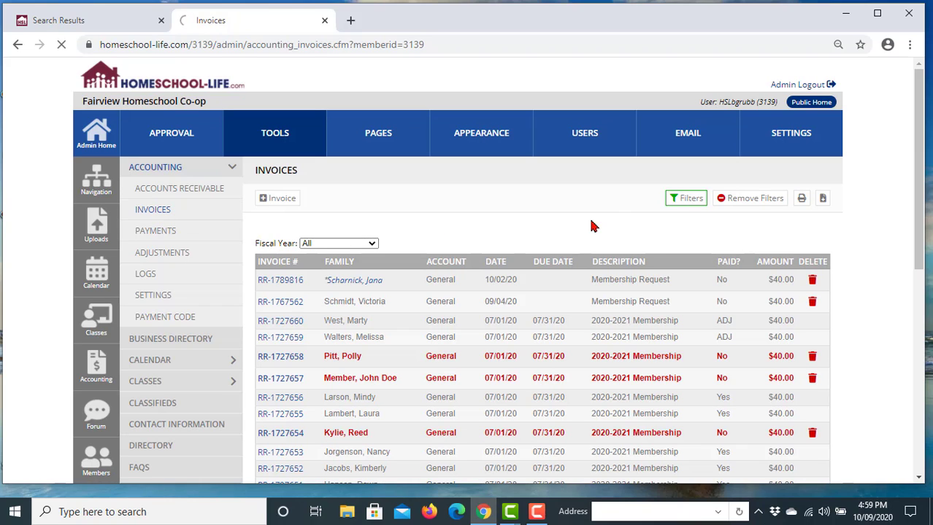
pyautogui.click(753, 205)
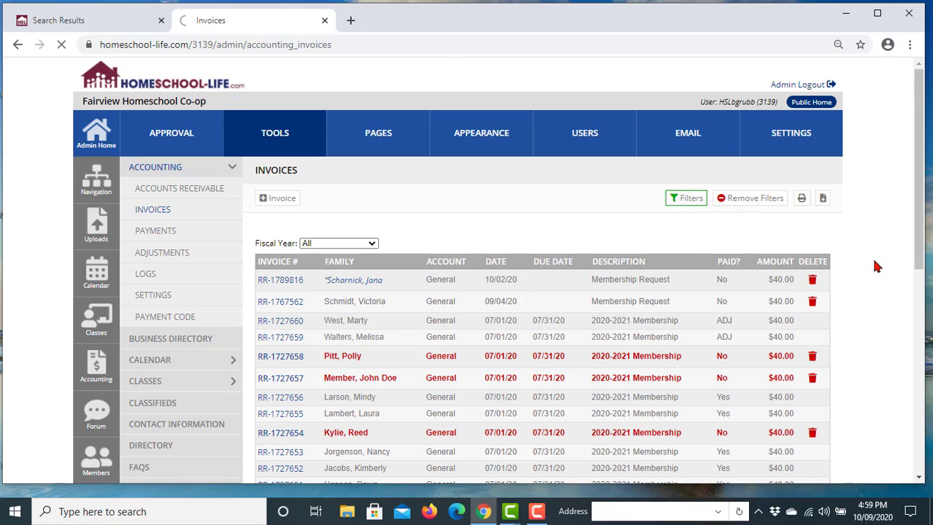
pyautogui.scroll(-1, 877, 273)
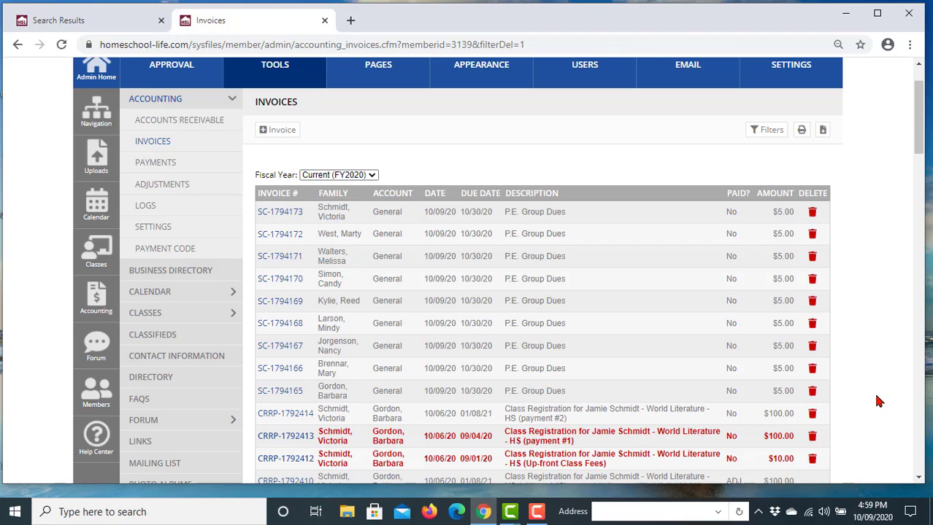
# Step: Start another new invoice for the second family listed and set its category to CLF - Cleaning Fee
pyautogui.click(280, 132)
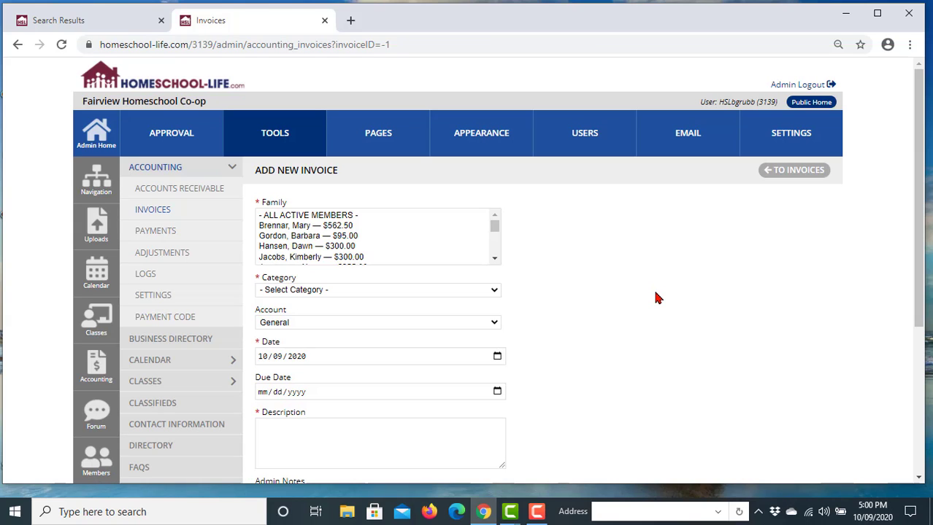
pyautogui.click(353, 238)
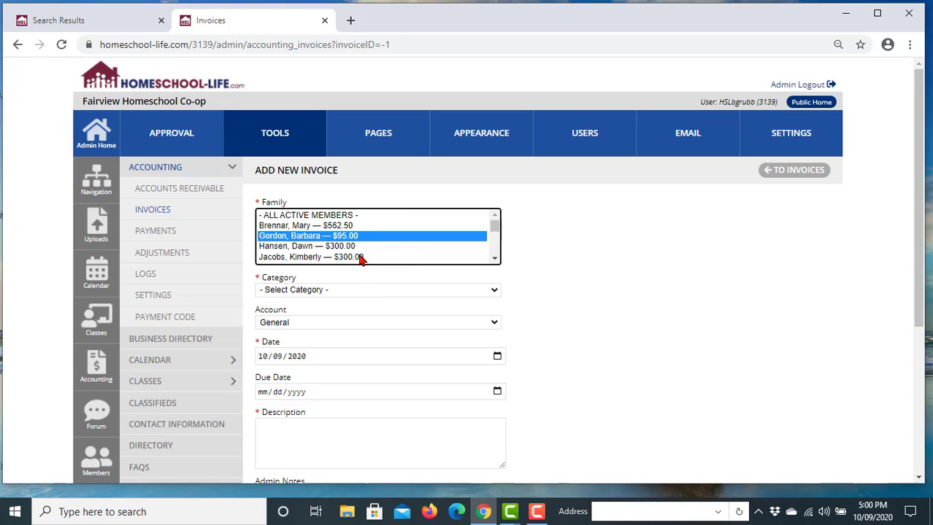
pyautogui.click(494, 292)
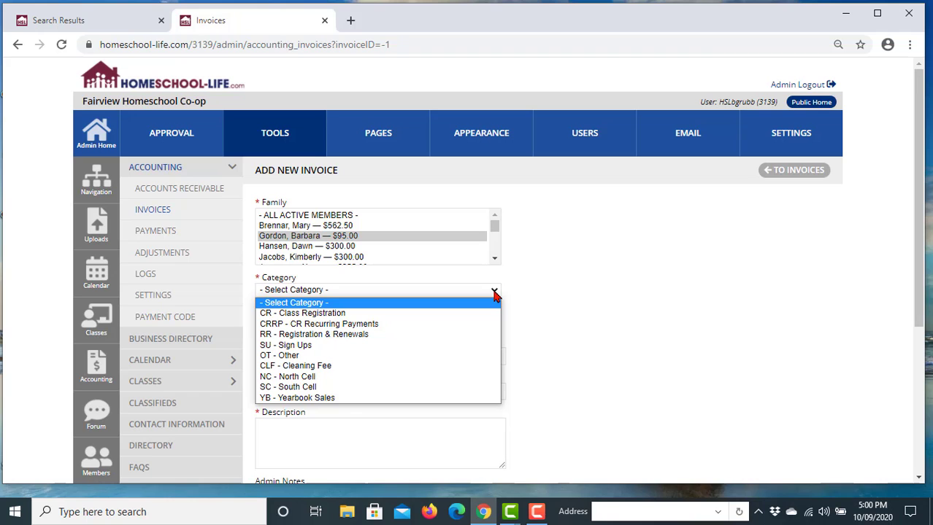
pyautogui.click(473, 365)
# Step: Set the cleaning fee invoice's due date to 10/31/2020 and enter the description "Cleaning Fee"
pyautogui.scroll(-1, 657, 376)
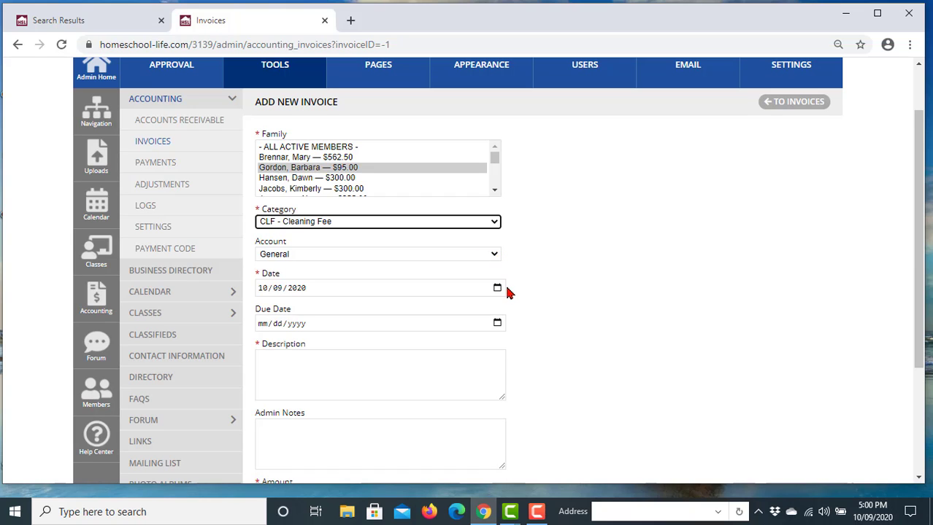
pyautogui.click(499, 323)
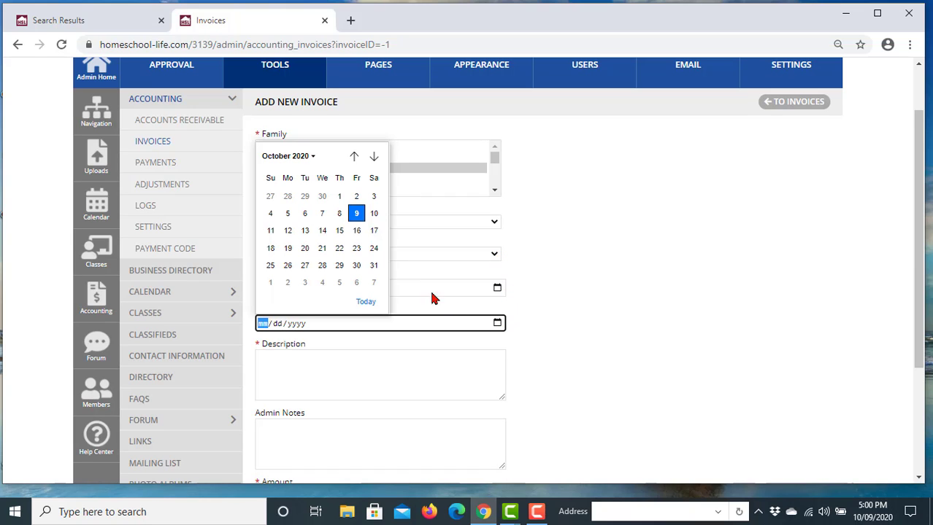
pyautogui.click(373, 266)
pyautogui.click(429, 359)
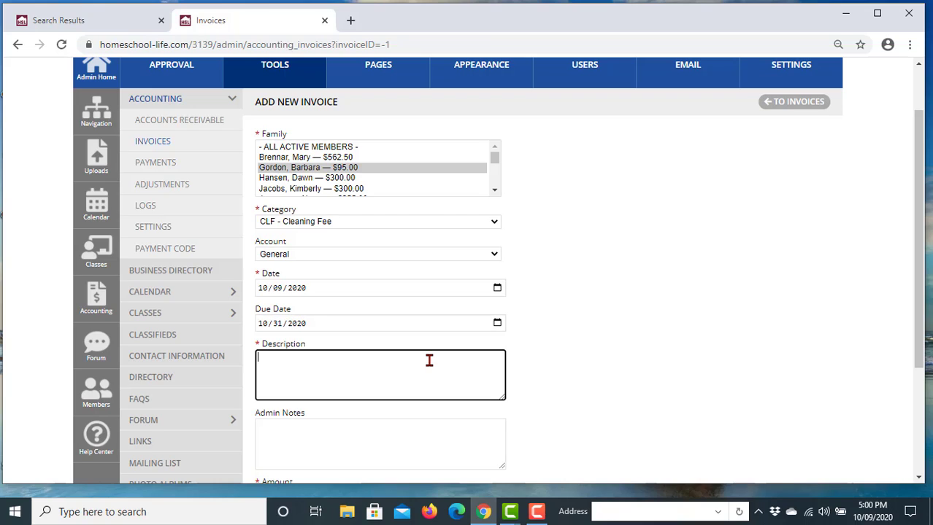
pyautogui.write('Cleaning Fee')
# Step: Set the cleaning fee invoice's amount to 5.00, then save it and duplicate it as a new invoice
pyautogui.scroll(-1, 379, 362)
pyautogui.click(330, 427)
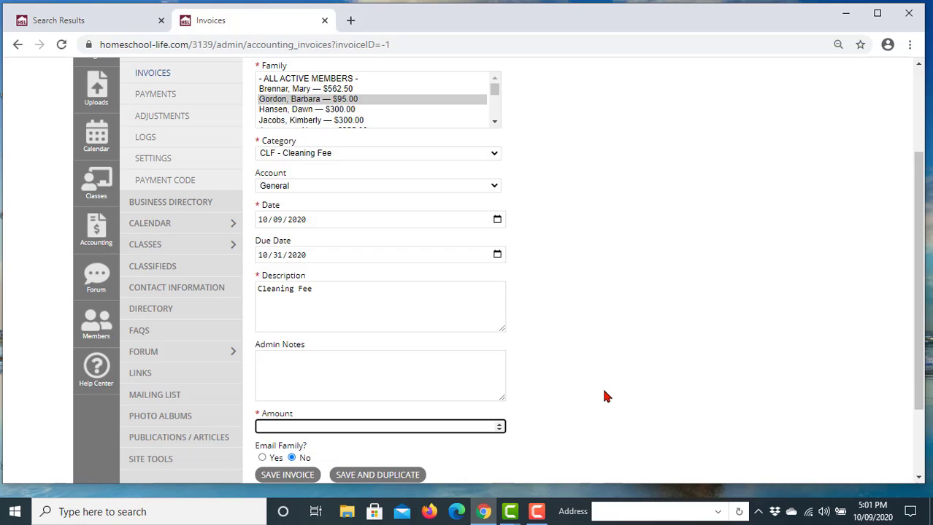
pyautogui.write('5.00')
pyautogui.scroll(-3, 603, 393)
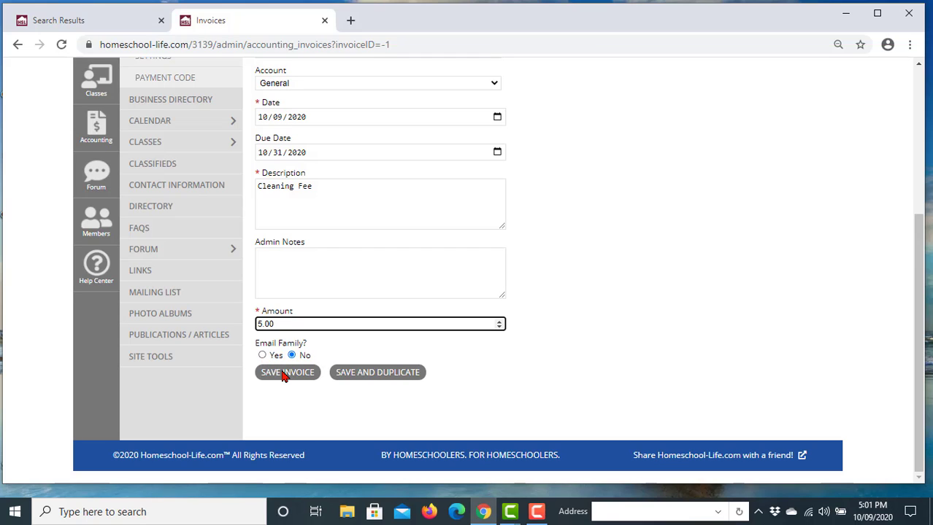
pyautogui.click(370, 379)
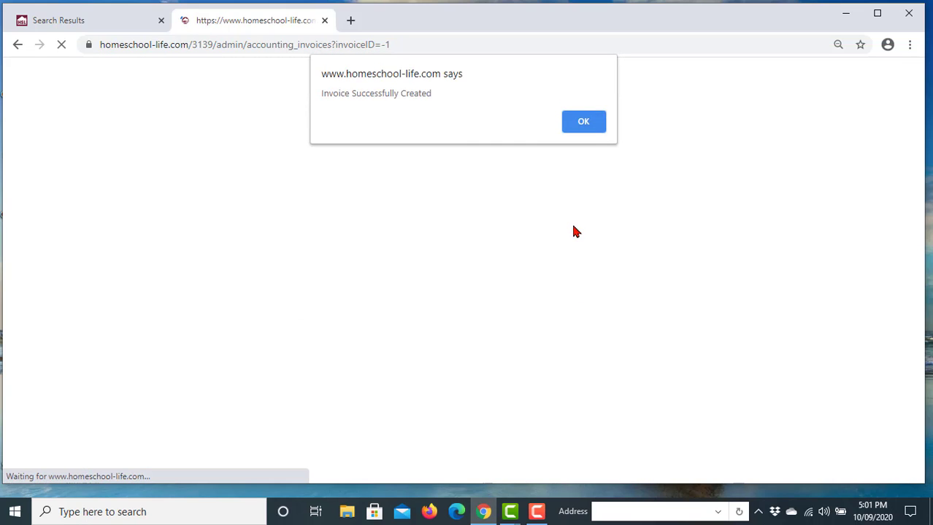
pyautogui.click(586, 124)
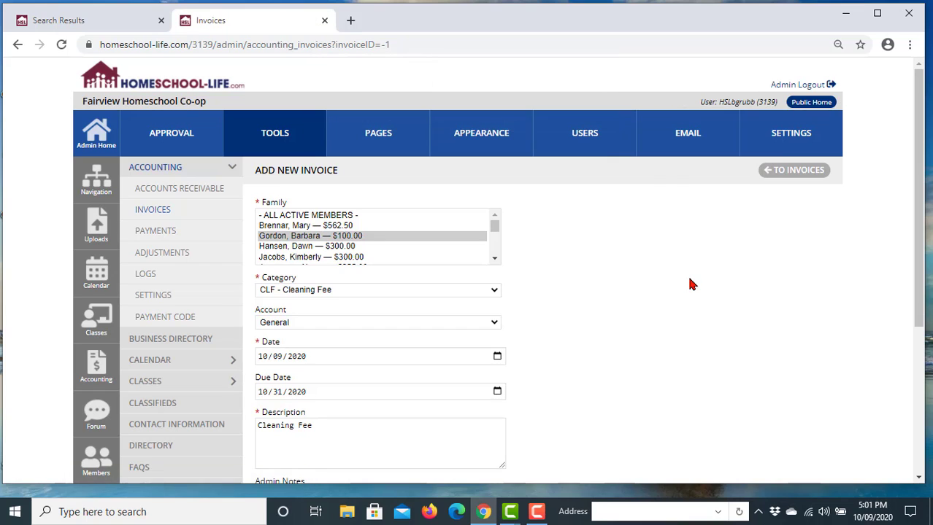
# Step: Review the copied invoice details and assign the duplicate to the family with the $25.00 balance
pyautogui.scroll(-1, 693, 290)
pyautogui.scroll(-1, 693, 290)
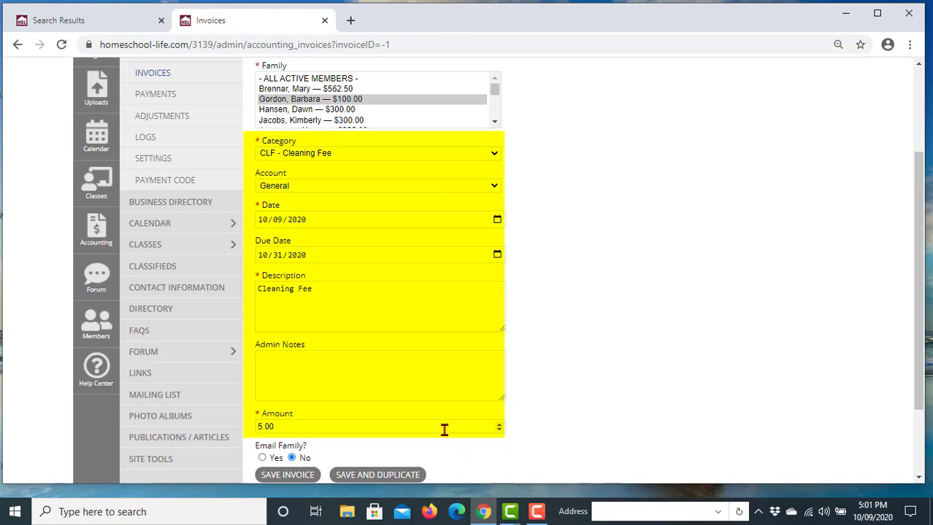
pyautogui.scroll(1, 623, 369)
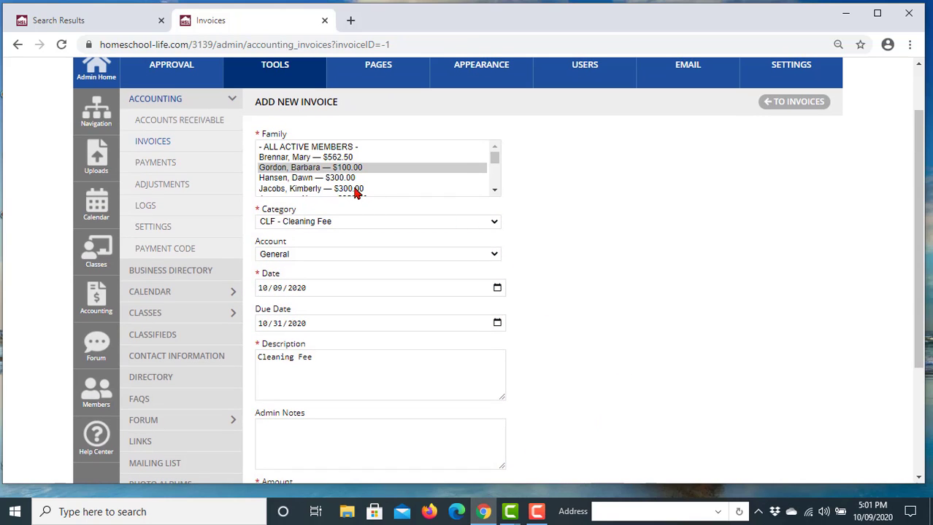
pyautogui.click(496, 190)
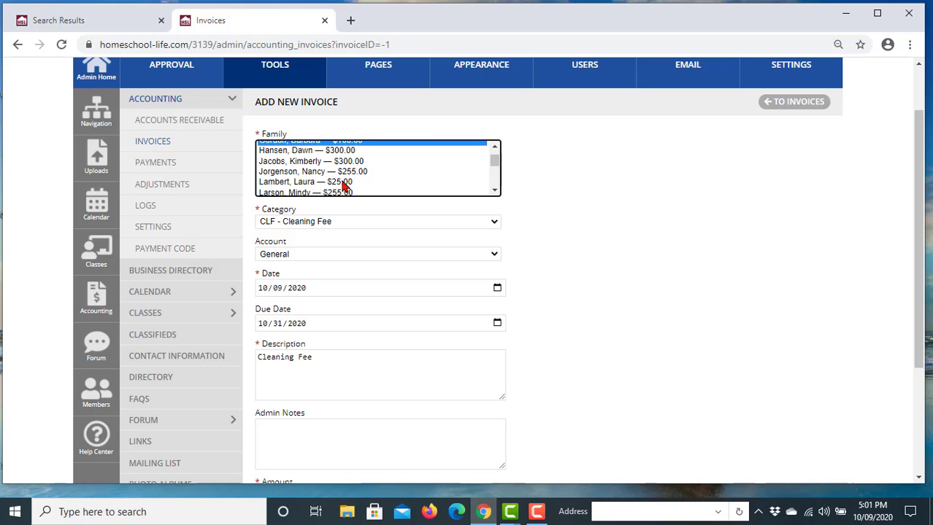
pyautogui.click(344, 183)
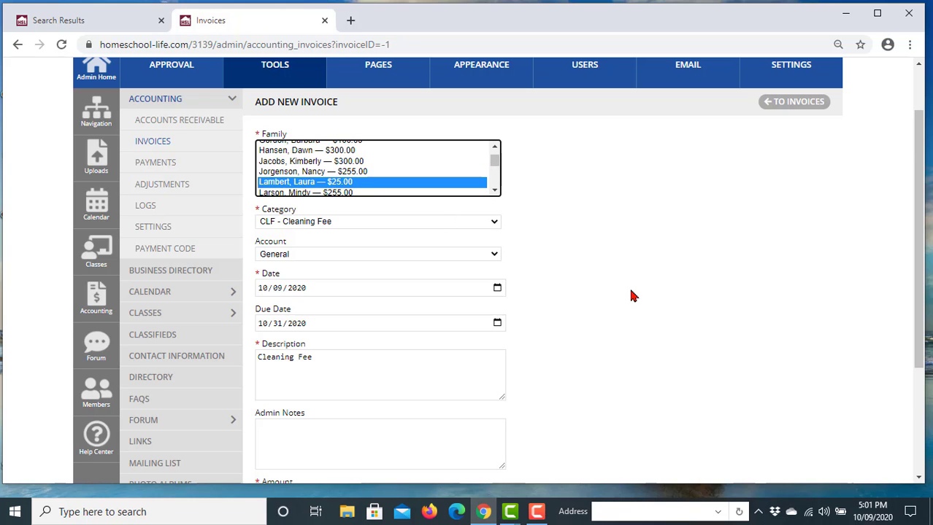
# Step: Change the duplicated invoice's amount to 10.00, then save and duplicate it once more
pyautogui.scroll(-3, 632, 296)
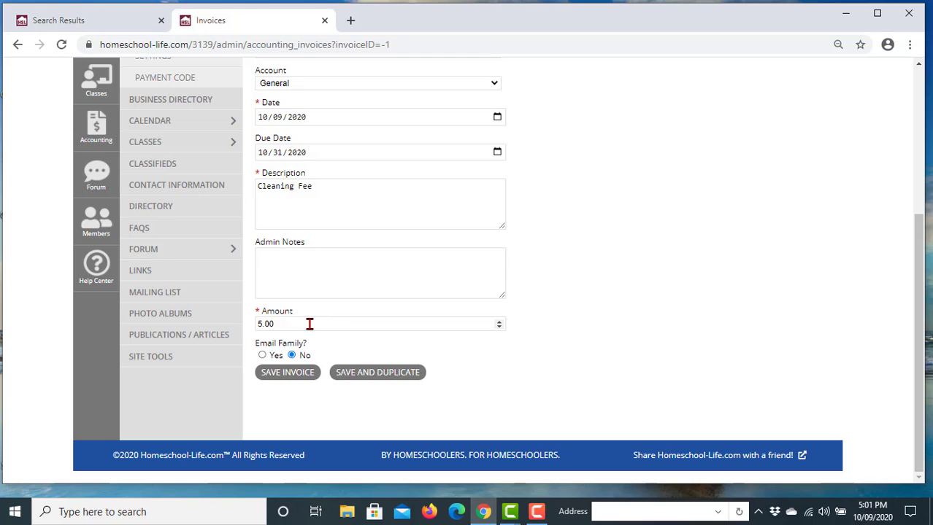
pyautogui.moveTo(309, 324); pyautogui.dragTo(221, 332)
pyautogui.press('BackSpace')
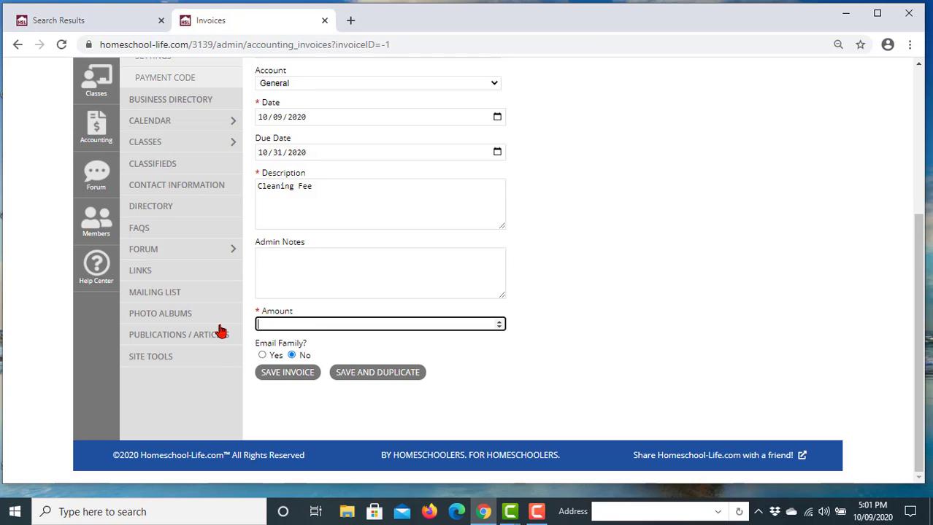
pyautogui.write('10.00')
pyautogui.click(376, 373)
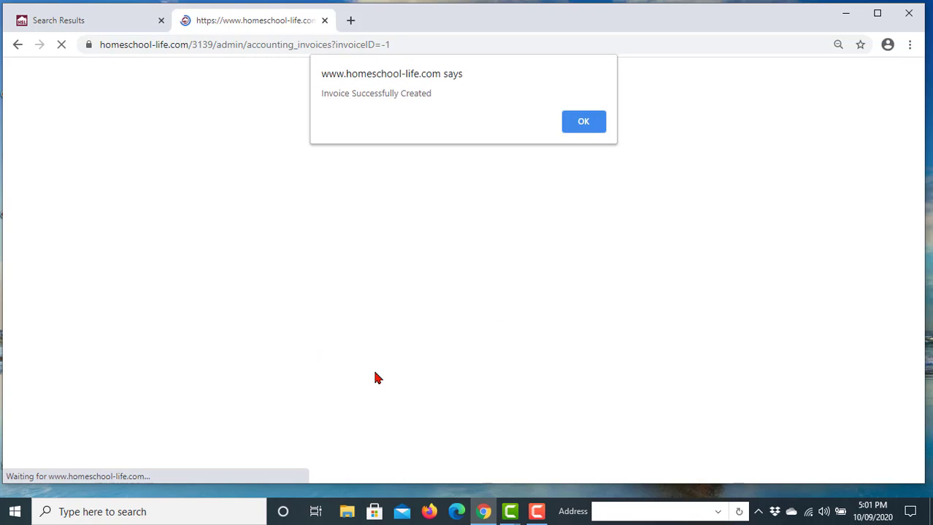
pyautogui.click(583, 121)
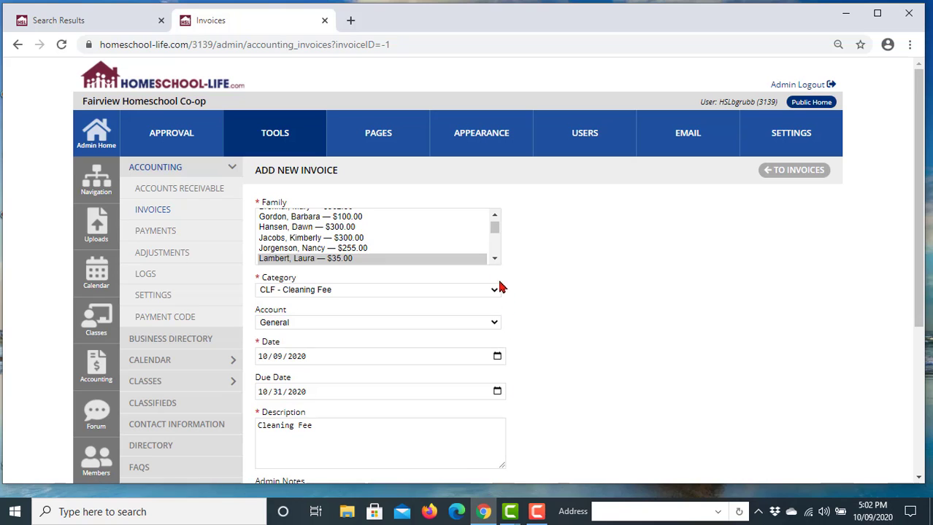
# Step: Assign the second duplicate to the family two rows below the selected one, set its amount to 15.00 and save the invoice
pyautogui.click(495, 259)
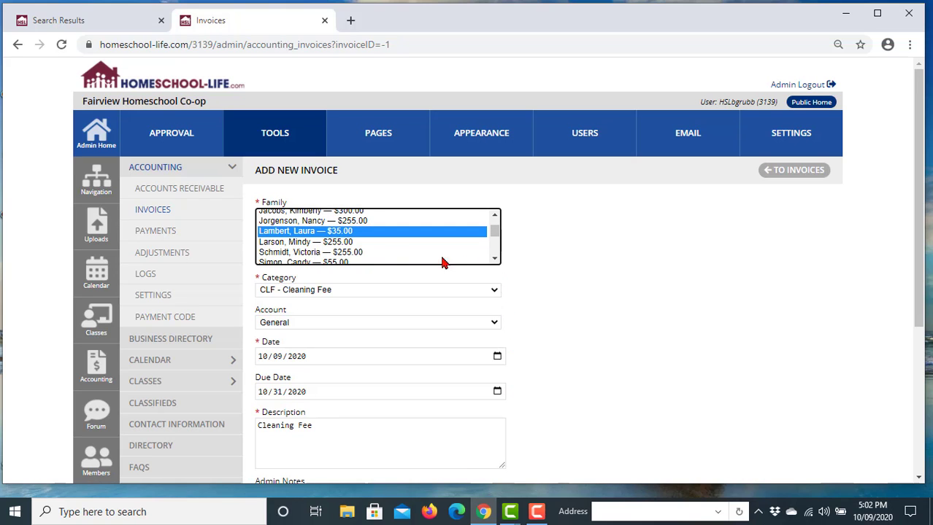
pyautogui.click(341, 253)
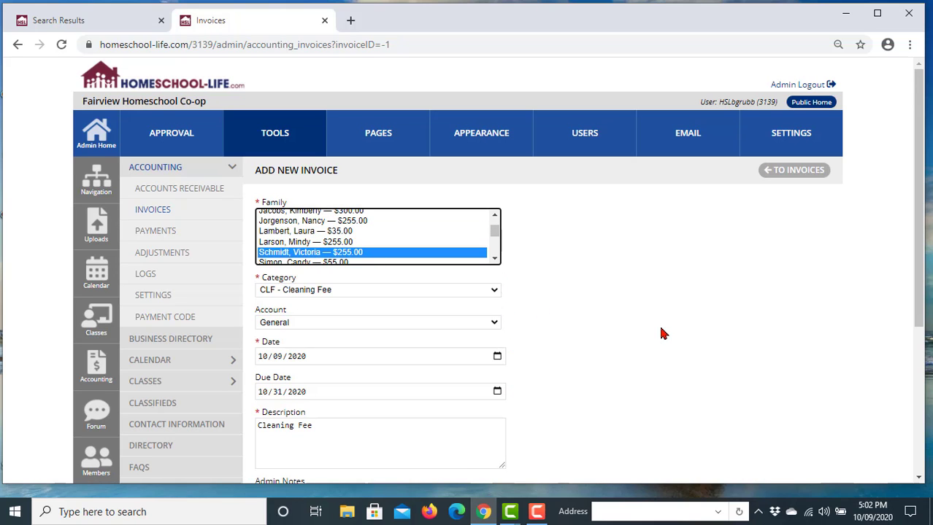
pyautogui.scroll(-3, 664, 334)
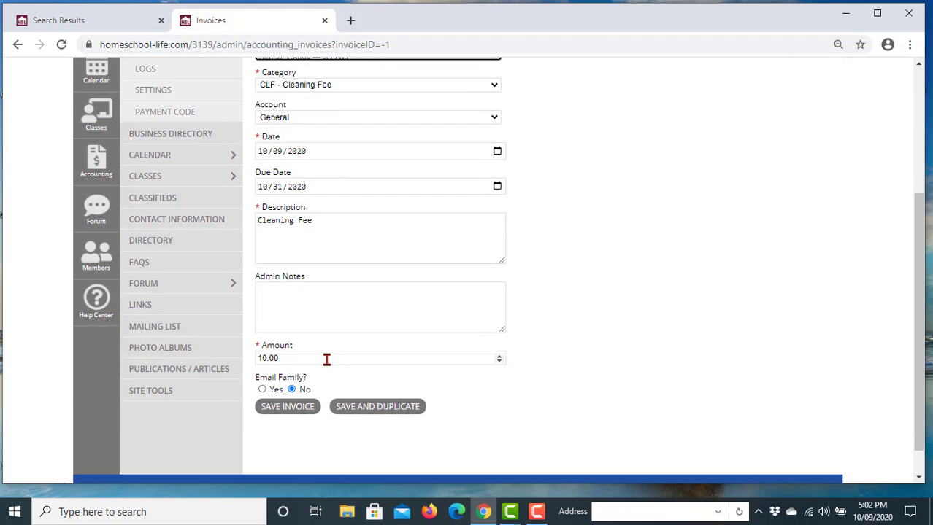
pyautogui.moveTo(327, 360); pyautogui.dragTo(248, 371)
pyautogui.press('BackSpace')
pyautogui.write('15.00')
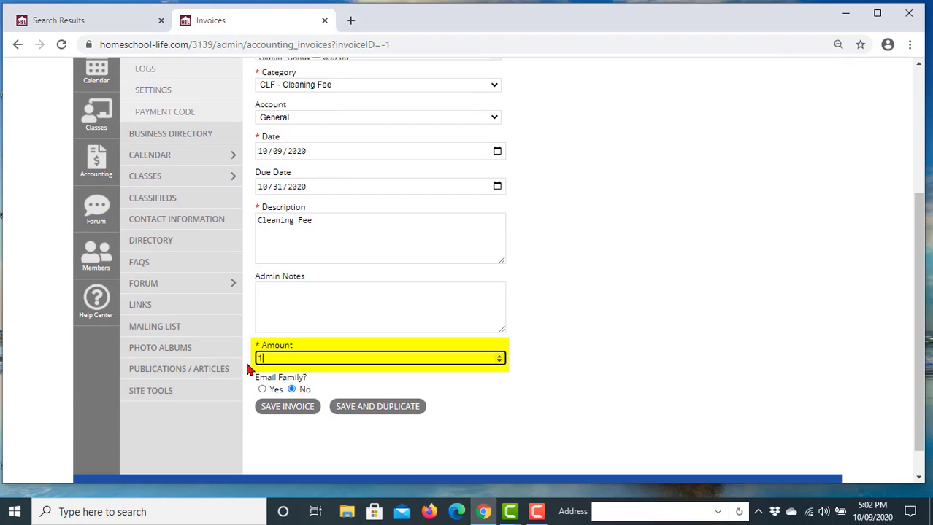
pyautogui.click(304, 410)
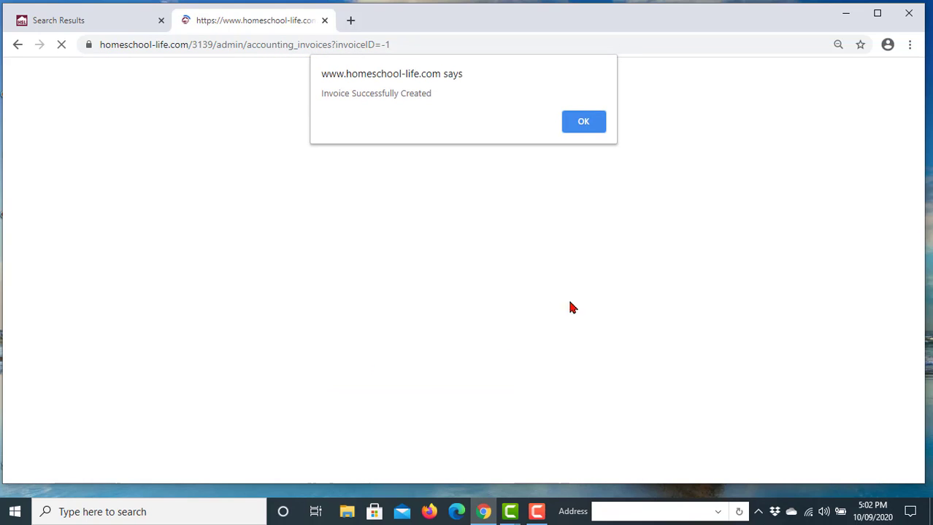
pyautogui.click(586, 126)
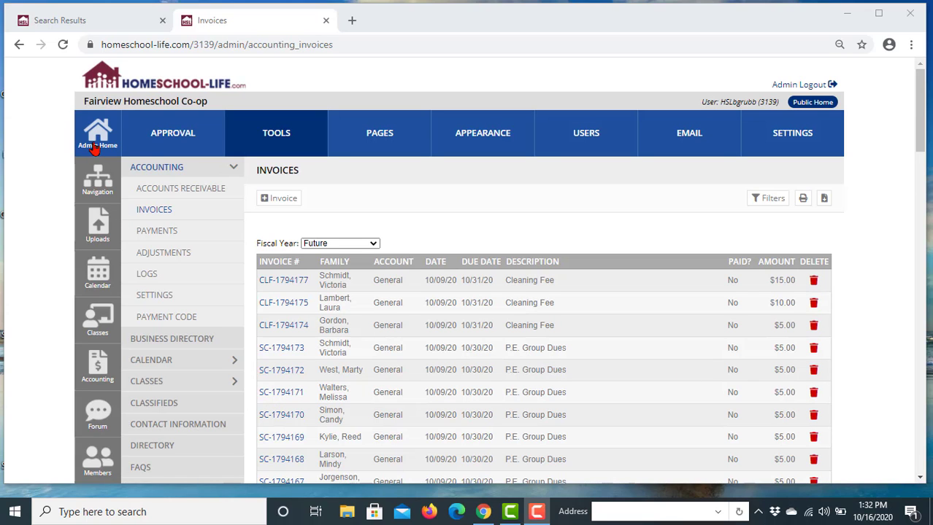
# Step: View the Administrator Help Center topics from the admin home page, then return to the admin home page
pyautogui.click(95, 146)
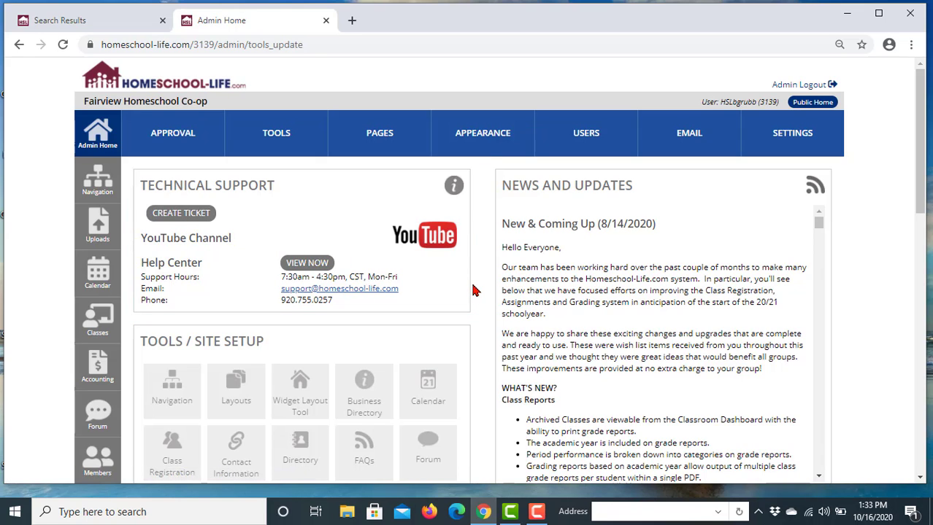
pyautogui.scroll(-2, 473, 291)
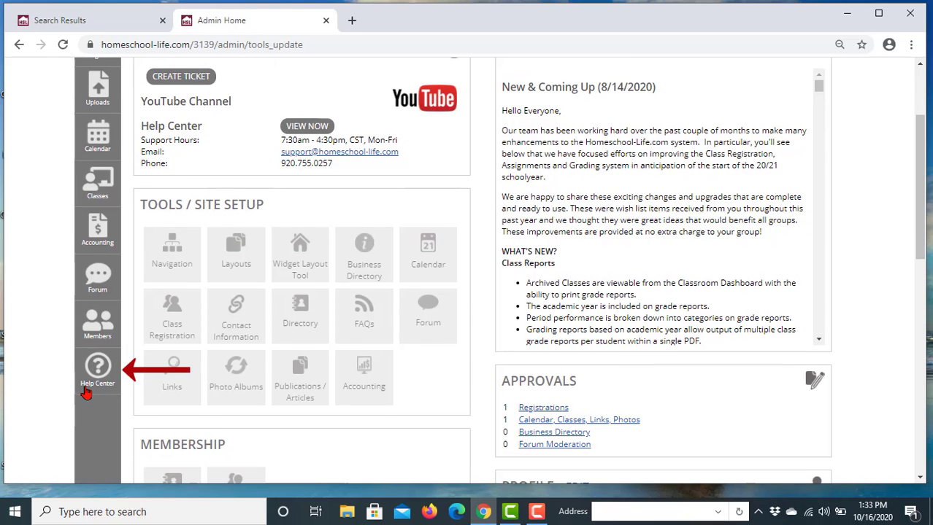
pyautogui.click(87, 391)
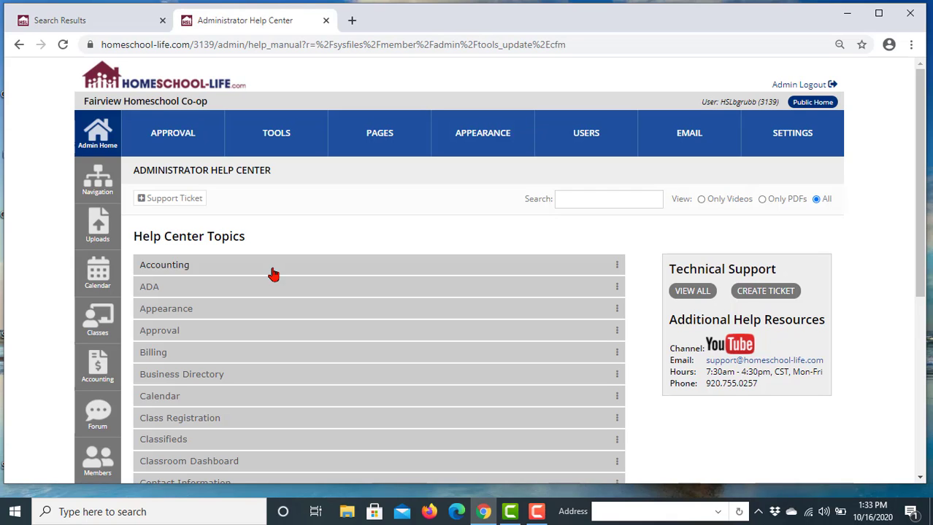
pyautogui.click(98, 152)
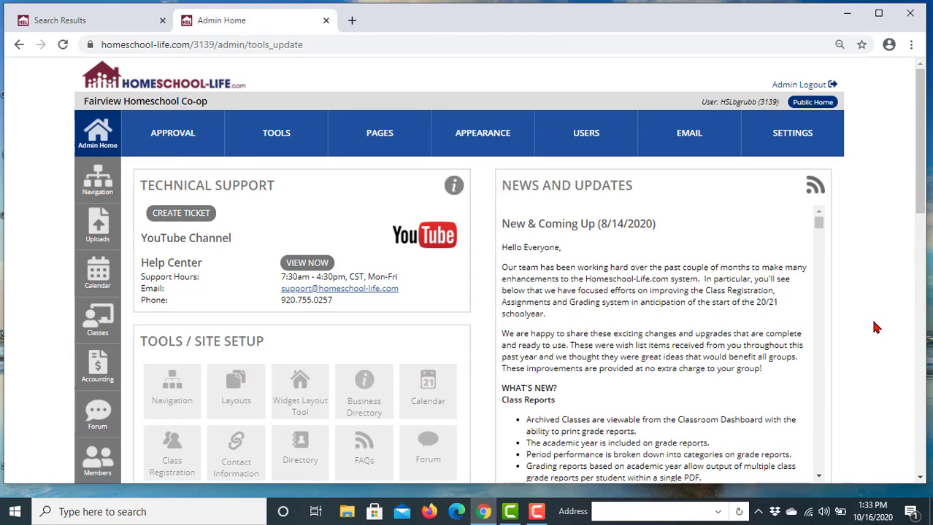